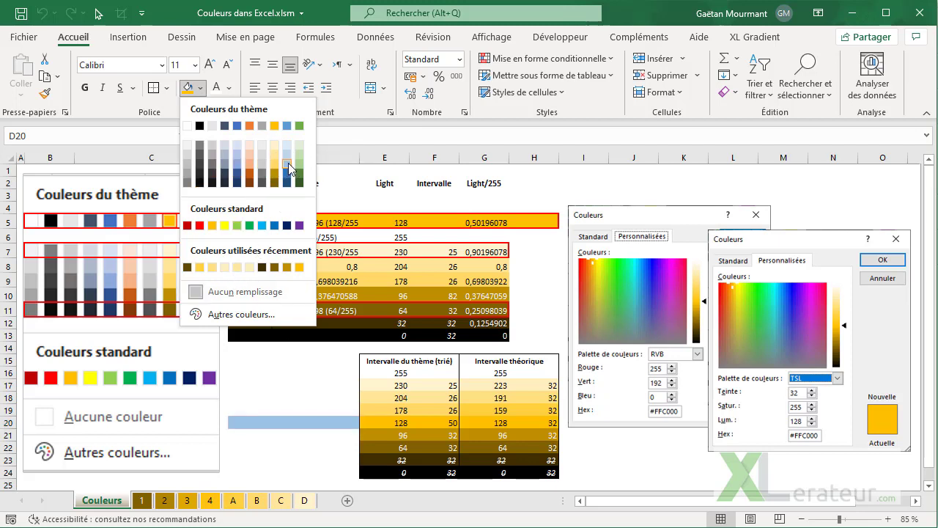
# Apply the Accent2 cell style to cell B3 on sheet 1
pyautogui.click(280, 392)
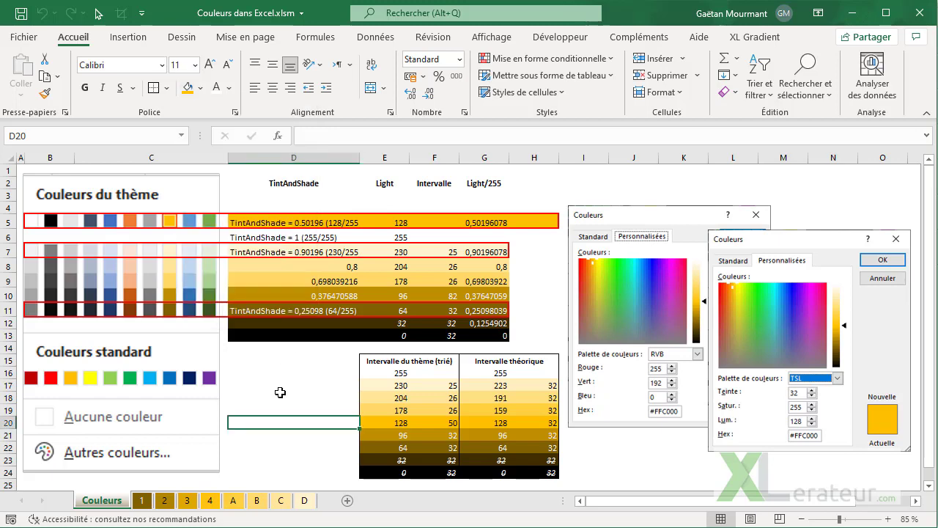
pyautogui.click(138, 500)
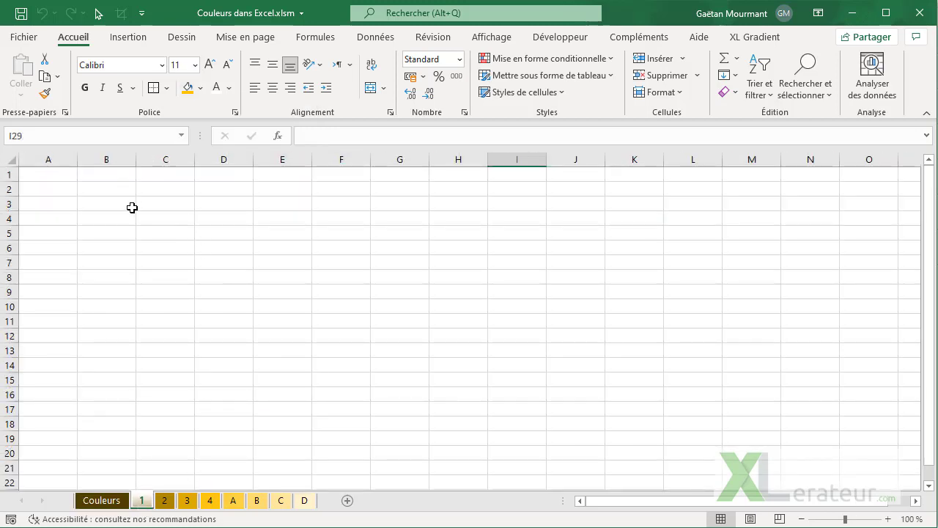
pyautogui.click(132, 207)
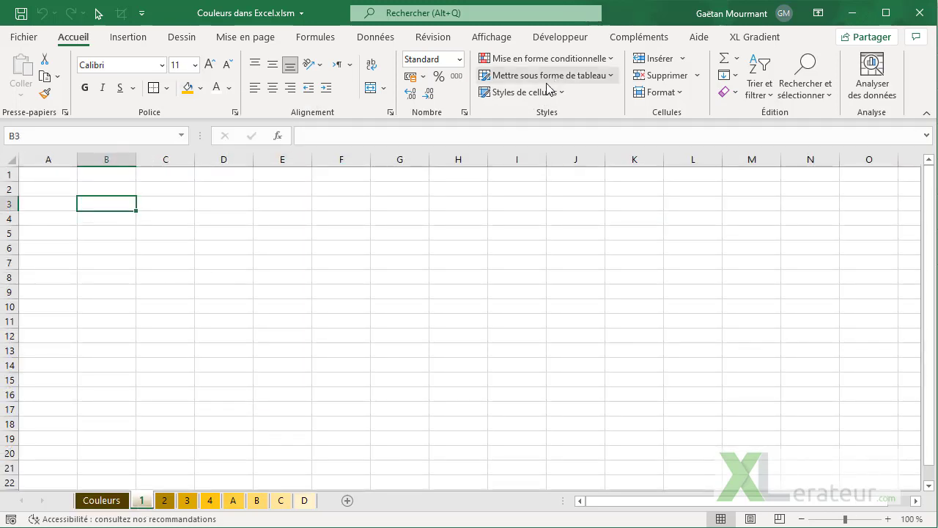
pyautogui.click(547, 81)
pyautogui.click(540, 92)
pyautogui.click(540, 92)
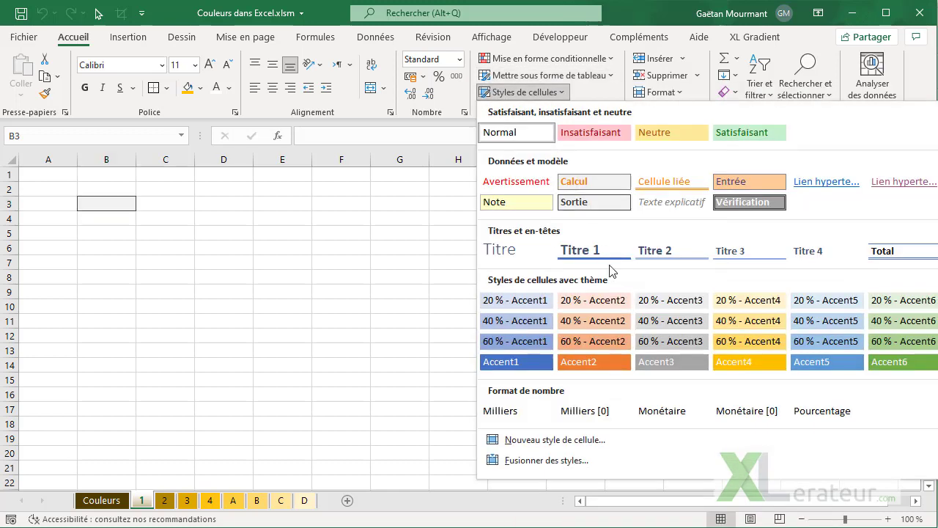
pyautogui.click(601, 360)
# Apply the 20 % - Accent2 cell style to cell B4 and 60 % - Accent2 to cell B5
pyautogui.click(124, 221)
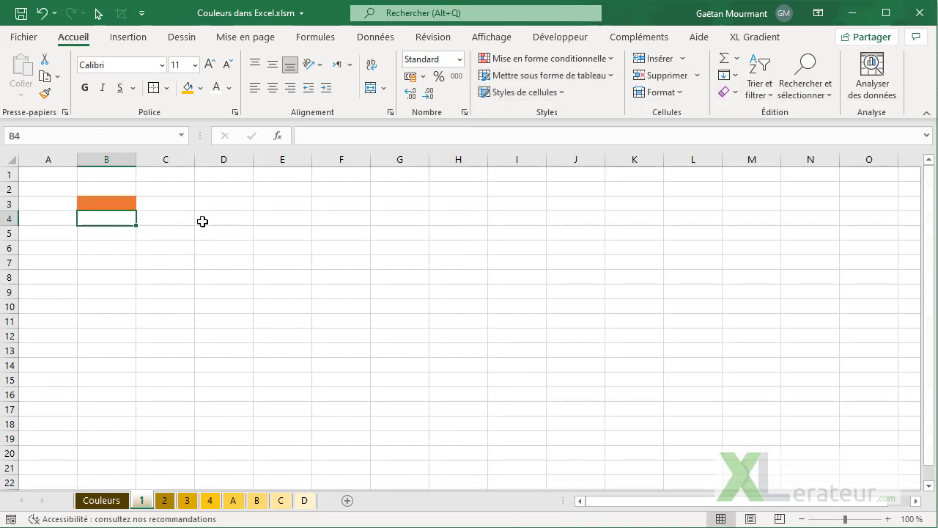
pyautogui.click(542, 93)
pyautogui.click(593, 301)
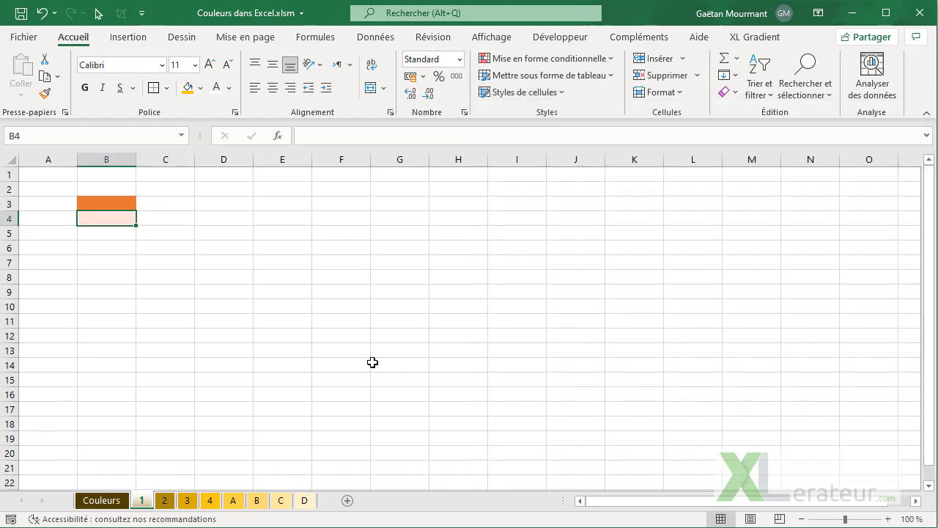
pyautogui.click(114, 231)
pyautogui.click(518, 93)
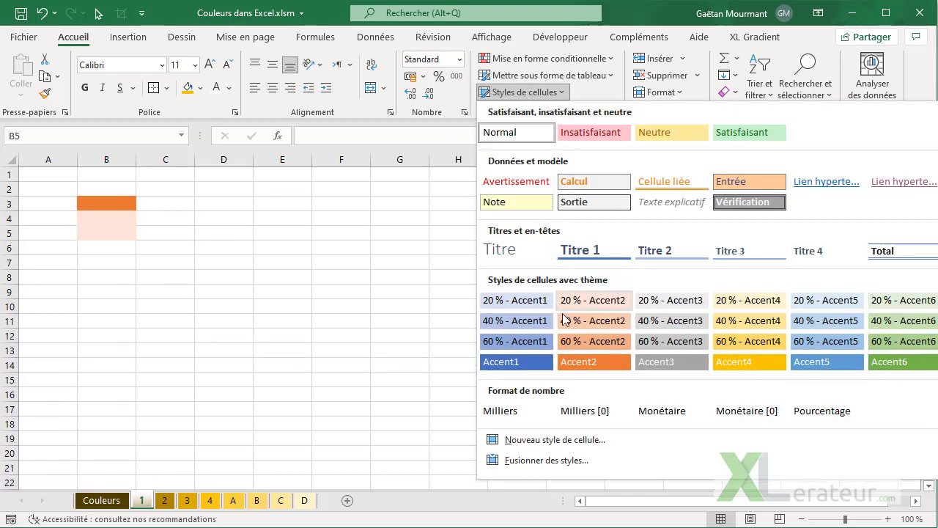
pyautogui.click(614, 343)
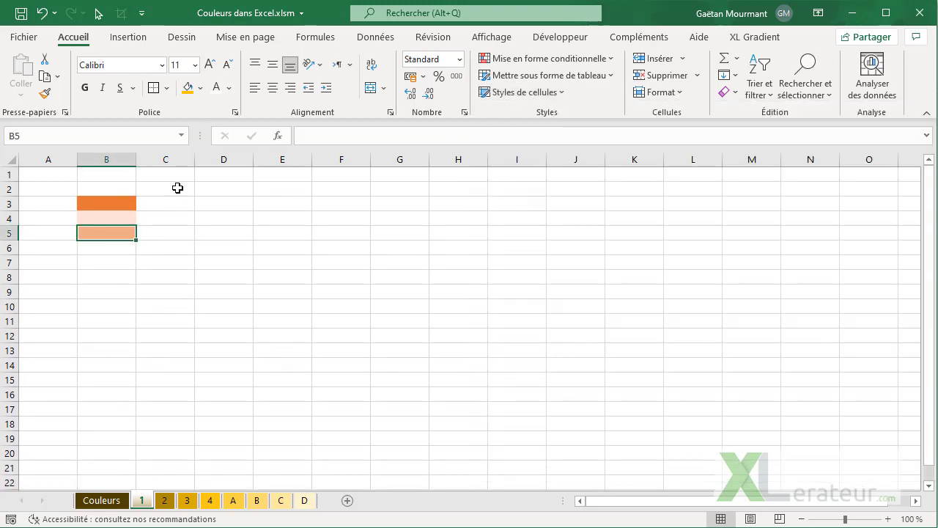
# Try the Bleu and Vert theme colour sets on the workbook and return to the Office colours
pyautogui.click(211, 198)
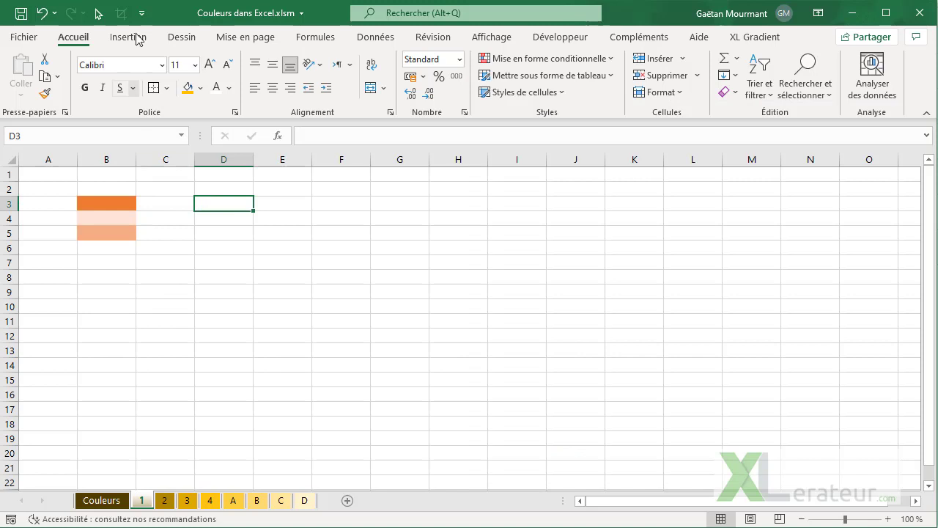
pyautogui.click(271, 38)
pyautogui.click(88, 60)
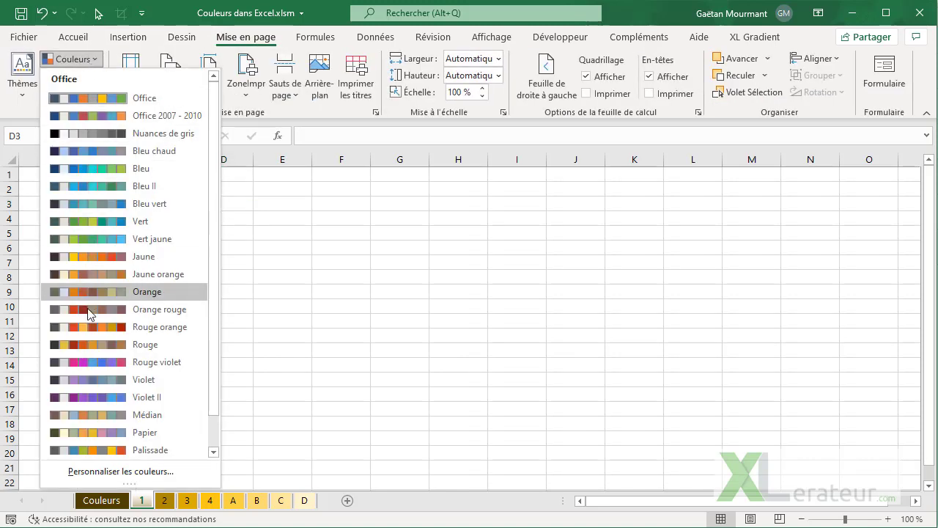
pyautogui.click(102, 168)
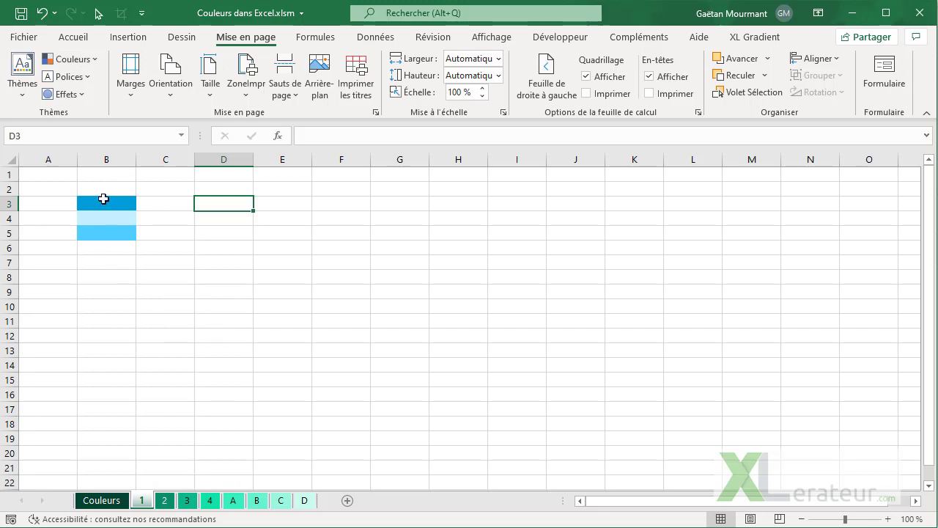
pyautogui.click(82, 60)
pyautogui.click(117, 225)
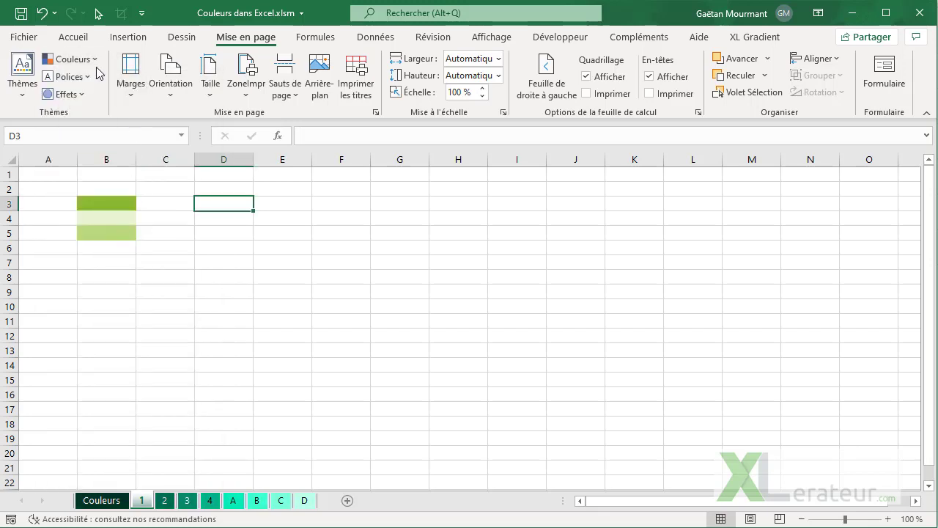
pyautogui.click(72, 59)
pyautogui.click(117, 98)
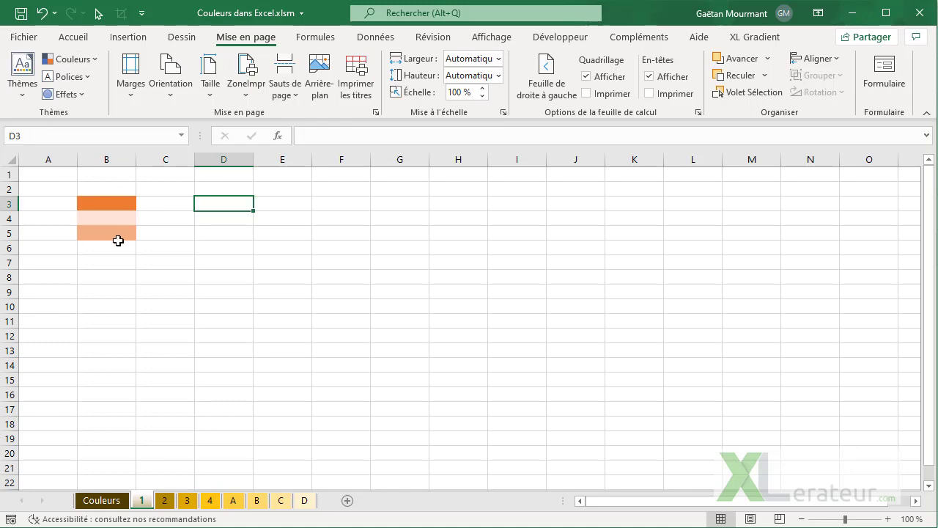
pyautogui.click(73, 39)
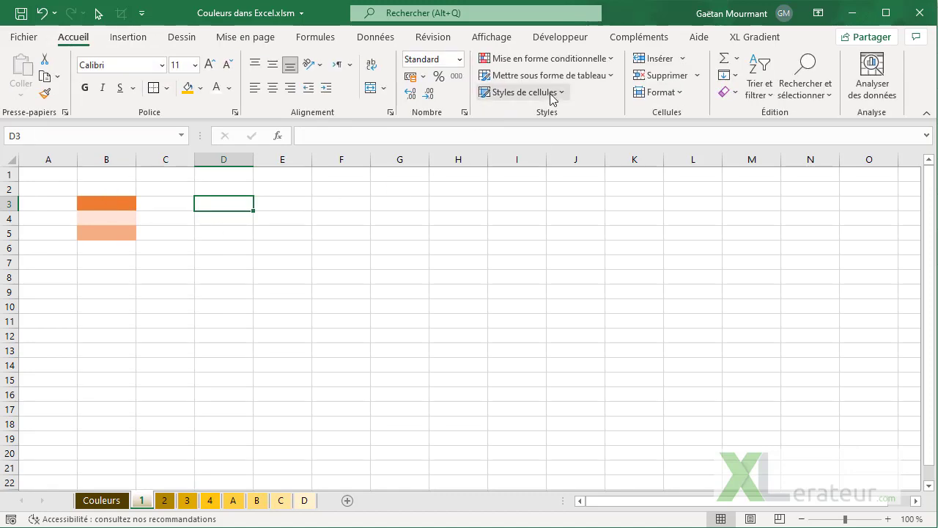
pyautogui.click(551, 92)
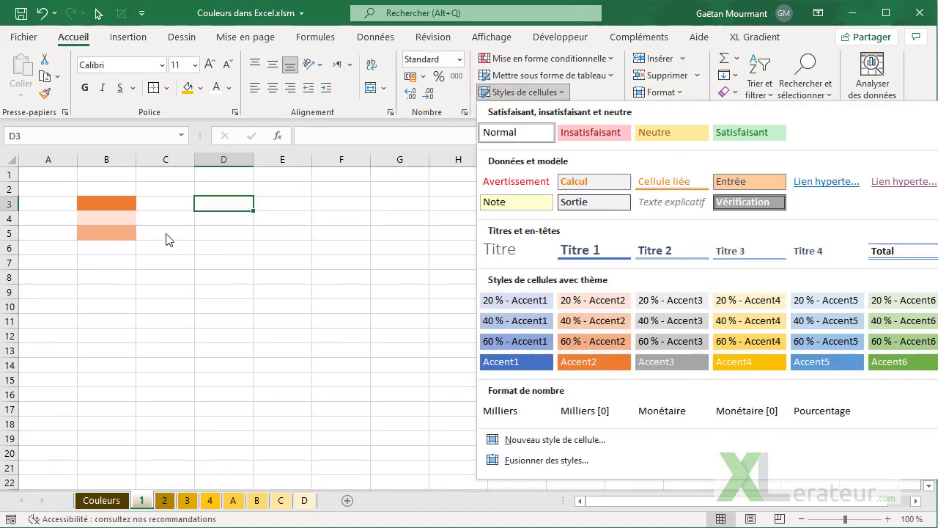
pyautogui.click(227, 229)
pyautogui.click(291, 219)
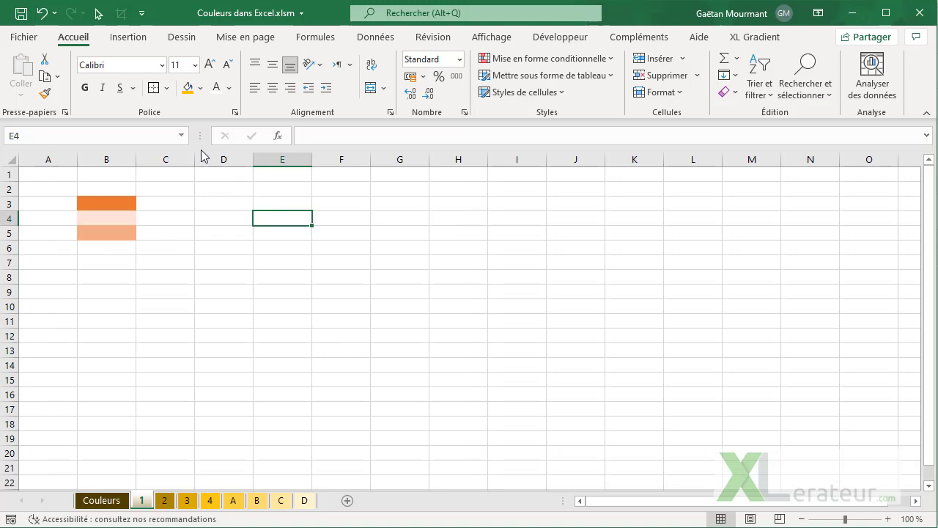
pyautogui.click(199, 88)
pyautogui.press('Escape')
# Enter the formula =TABLEAU.ALEA(10;10) in cell D3 to fill a 10 by 10 block with random numbers
pyautogui.moveTo(237, 210); pyautogui.dragTo(569, 334)
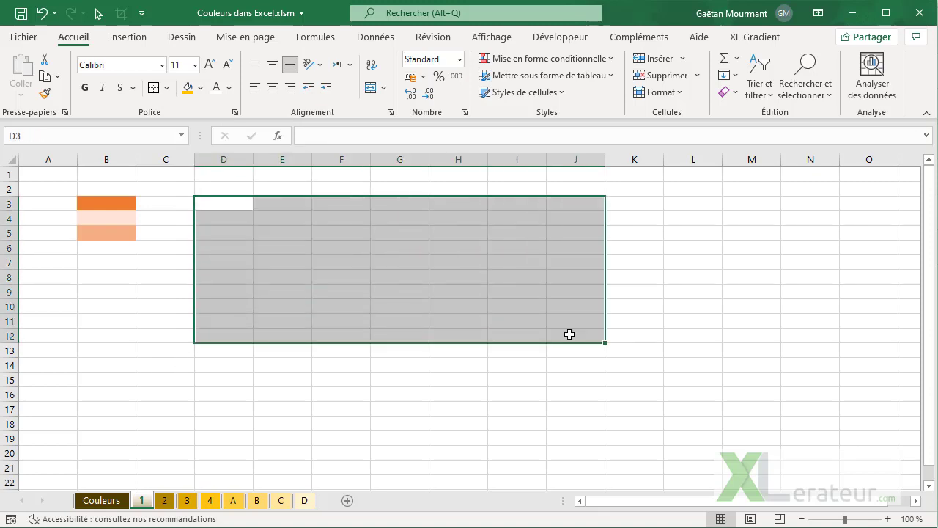
pyautogui.write('=tabl')
pyautogui.press('Tab')
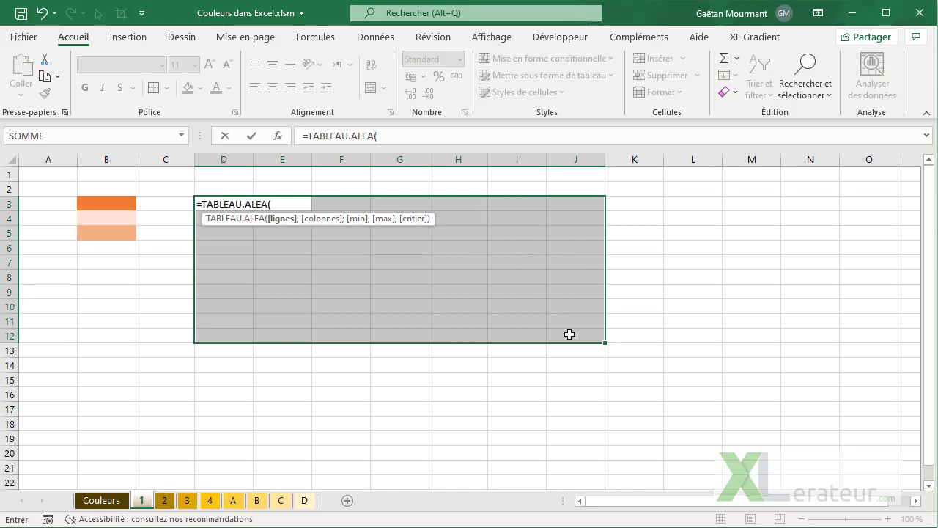
pyautogui.write('10;10')
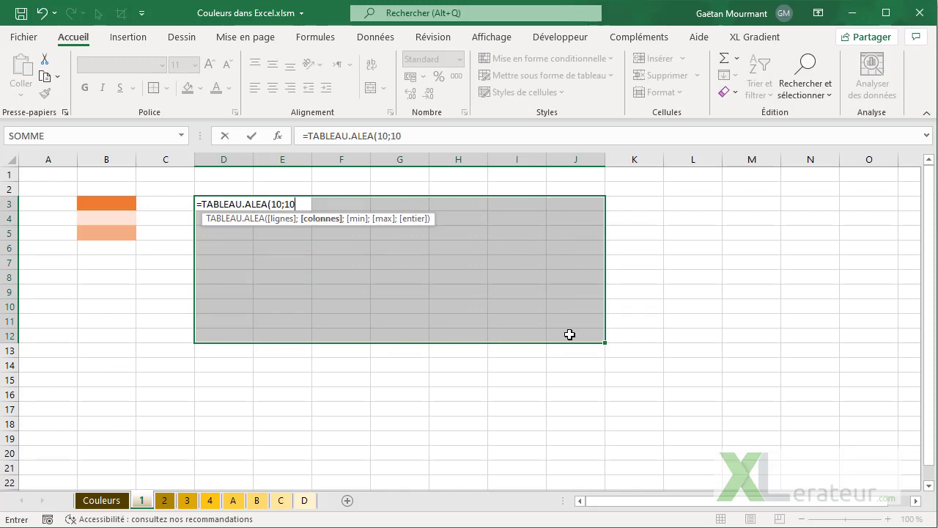
pyautogui.write(')')
pyautogui.press('Return')
pyautogui.click(565, 331)
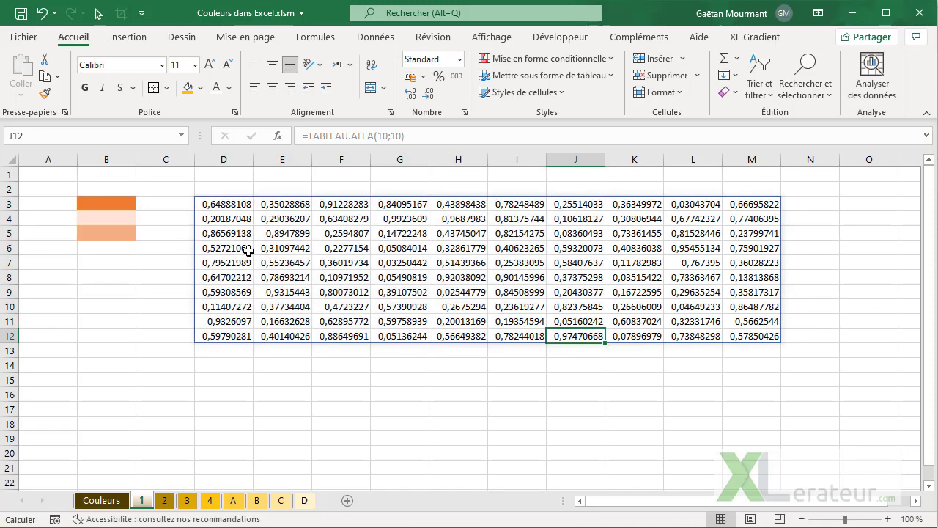
# Apply the green-to-yellow colour scale conditional formatting to the whole random number block D3:M12
pyautogui.click(208, 203)
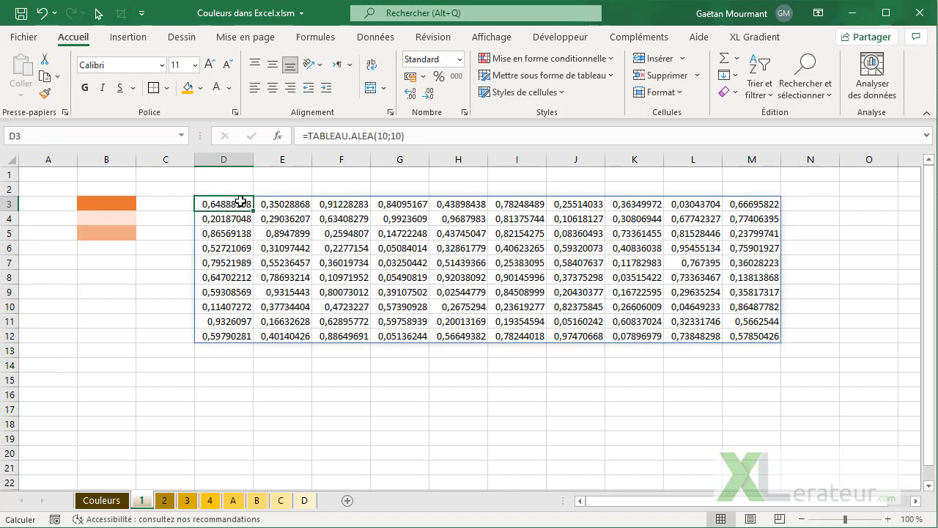
pyautogui.hotkey('ctrl', 'a')
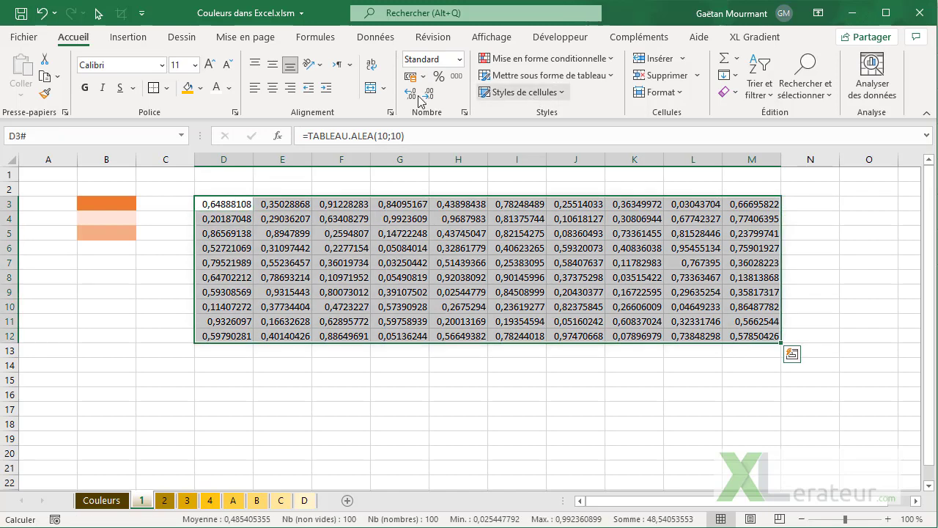
pyautogui.click(556, 62)
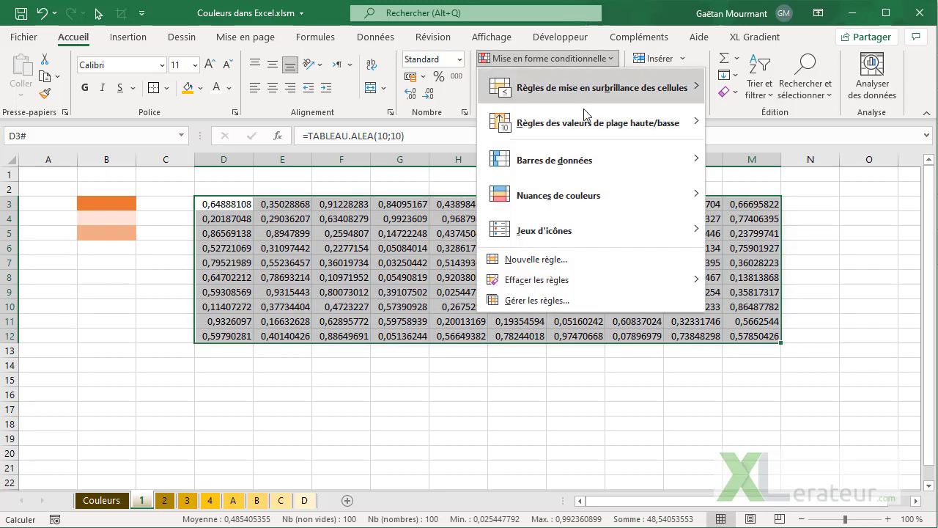
pyautogui.moveTo(577, 192)
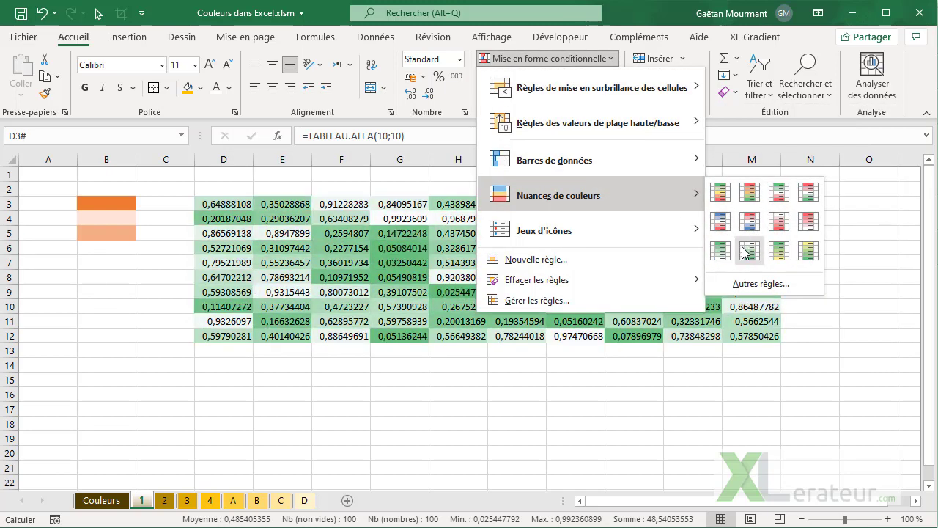
pyautogui.click(779, 250)
pyautogui.click(514, 367)
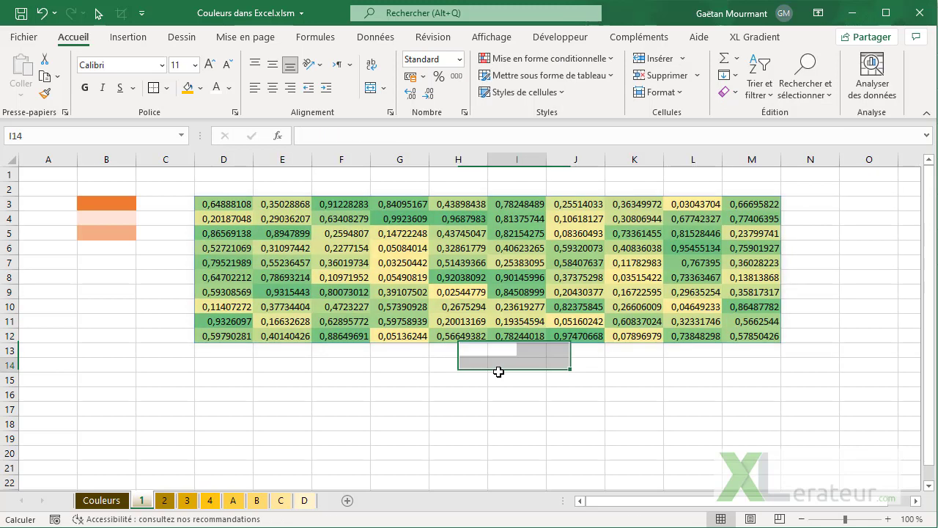
pyautogui.click(392, 293)
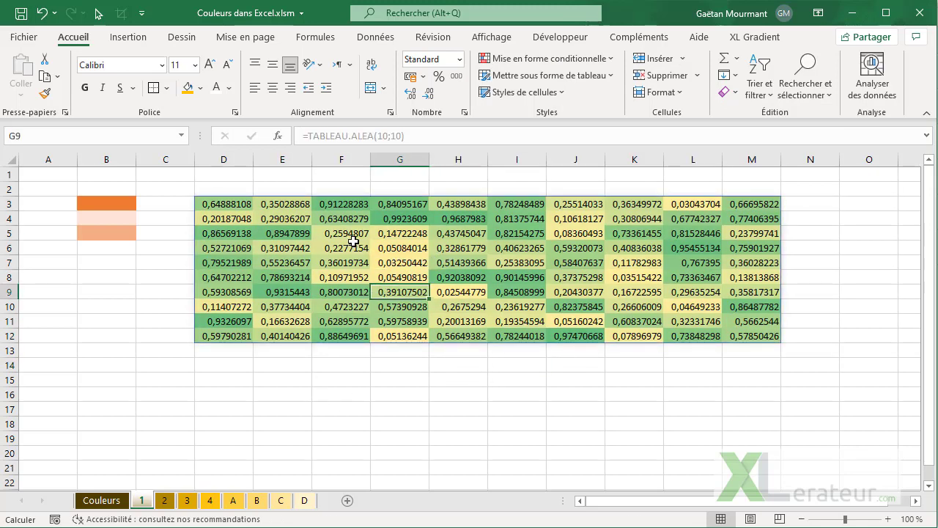
# Try the Bleu vert theme colours on the workbook and undo the change
pyautogui.click(247, 37)
pyautogui.click(74, 58)
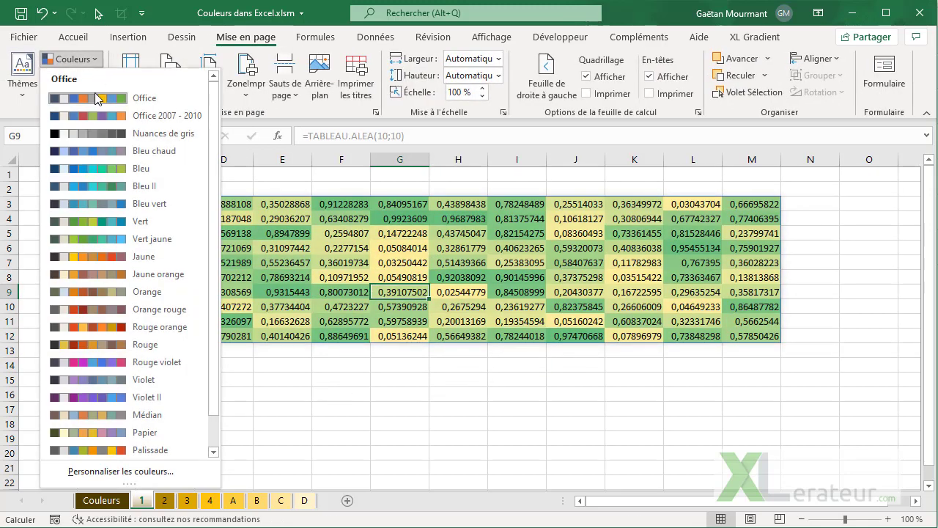
pyautogui.click(106, 200)
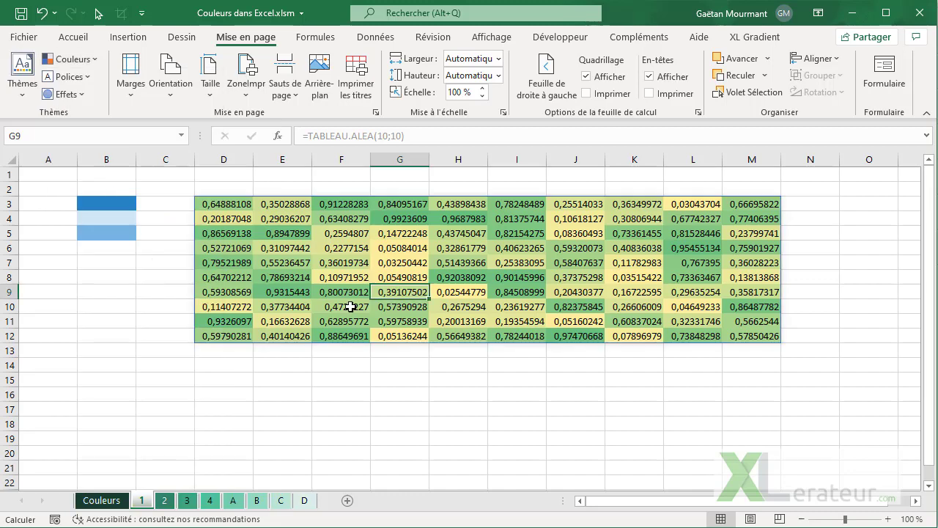
pyautogui.hotkey('ctrl', 'z')
pyautogui.click(405, 321)
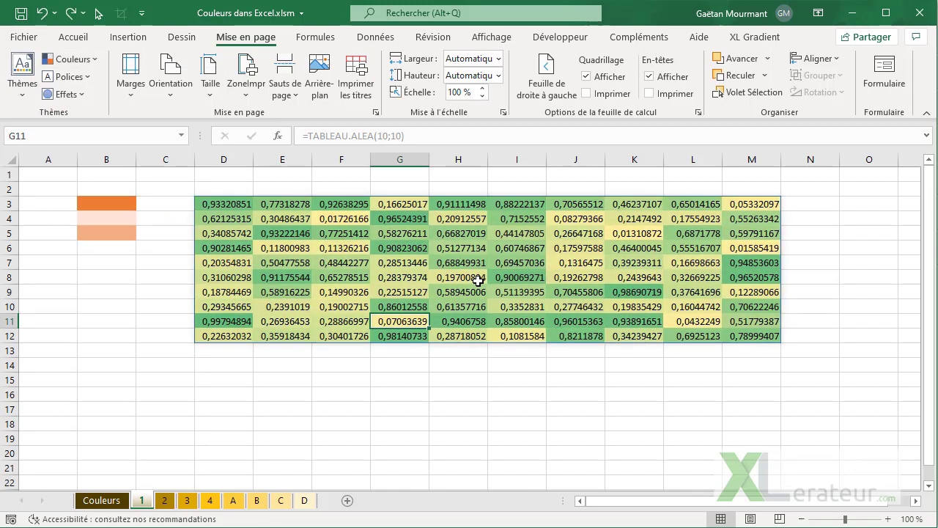
pyautogui.click(220, 205)
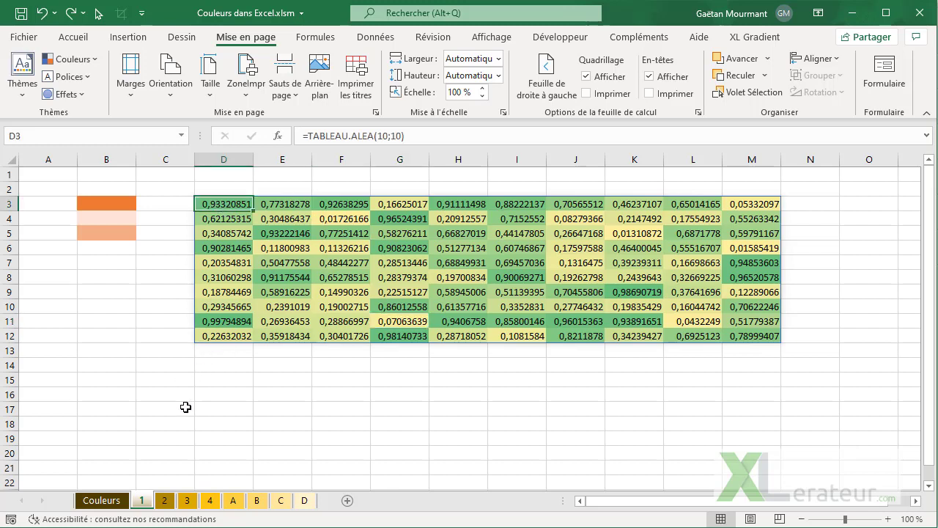
pyautogui.click(103, 500)
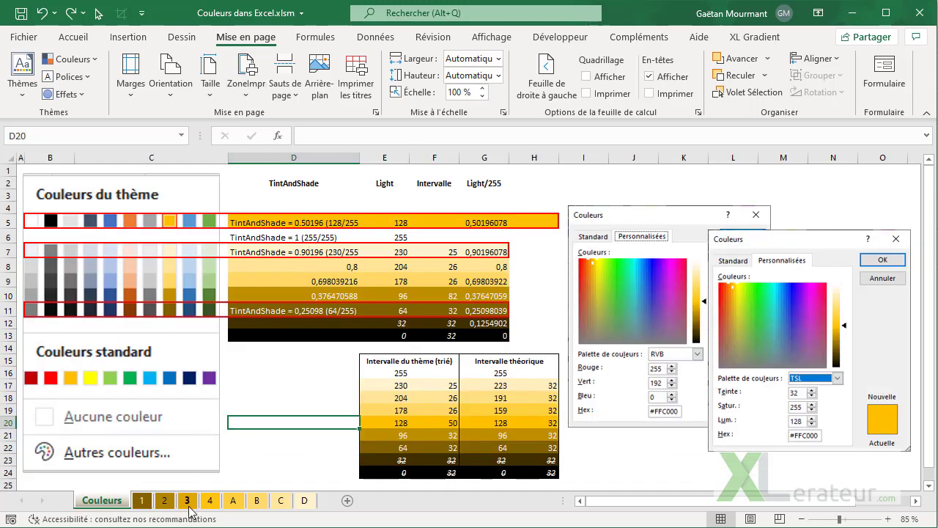
pyautogui.click(139, 501)
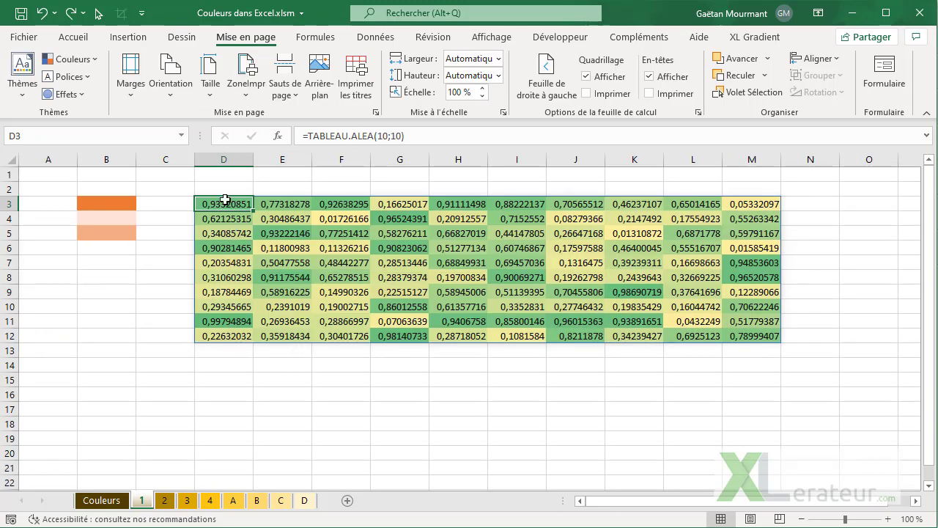
pyautogui.moveTo(219, 204); pyautogui.dragTo(213, 334)
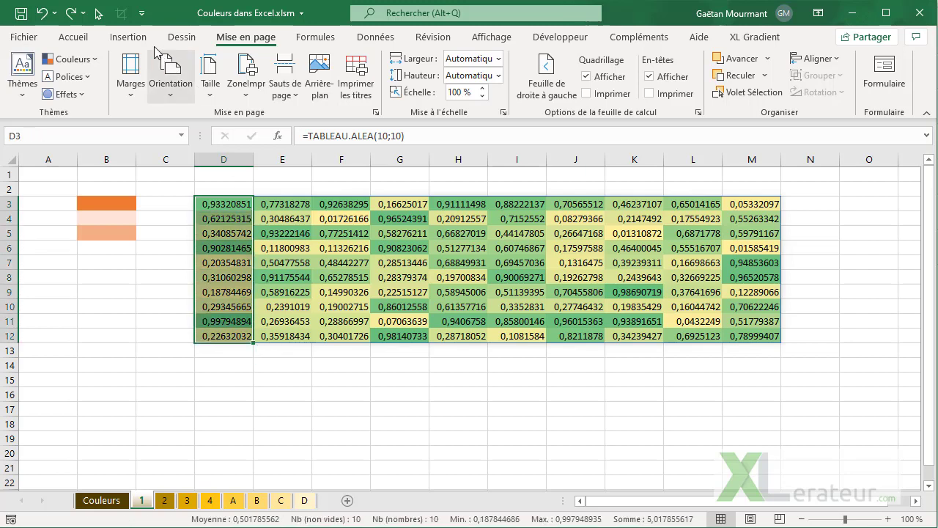
pyautogui.scroll(2, 201, 110)
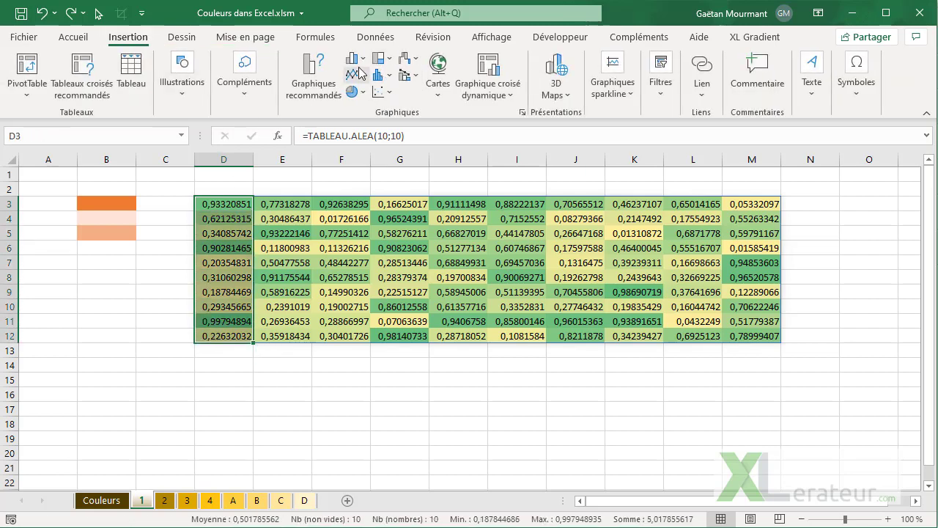
pyautogui.click(355, 59)
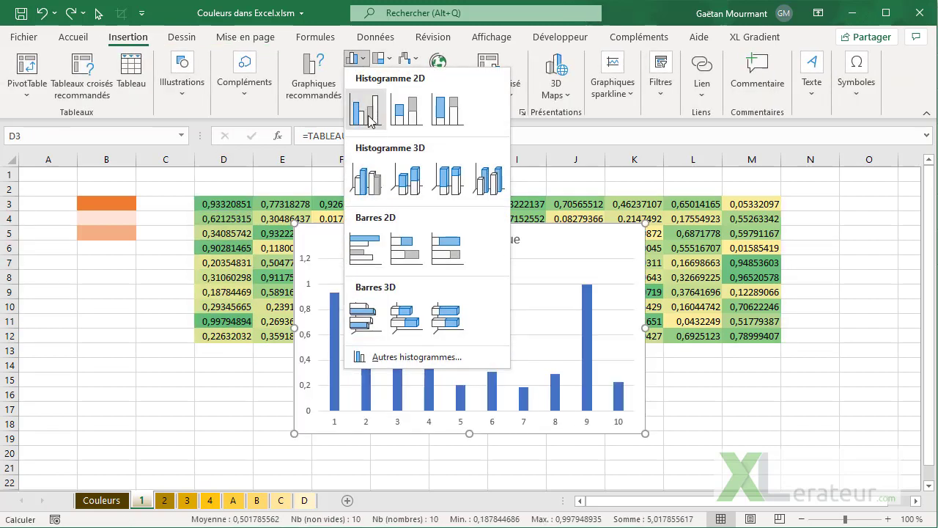
pyautogui.click(414, 39)
pyautogui.click(339, 41)
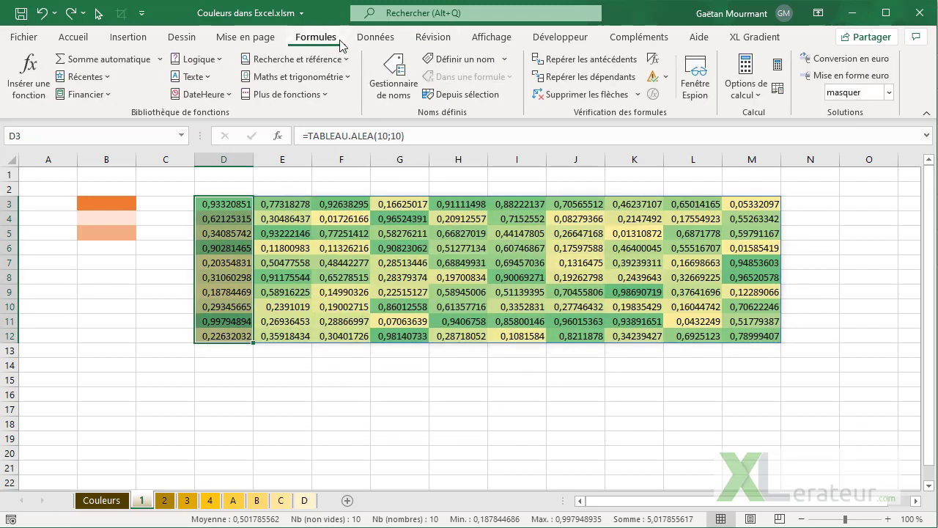
pyautogui.click(374, 38)
pyautogui.click(130, 38)
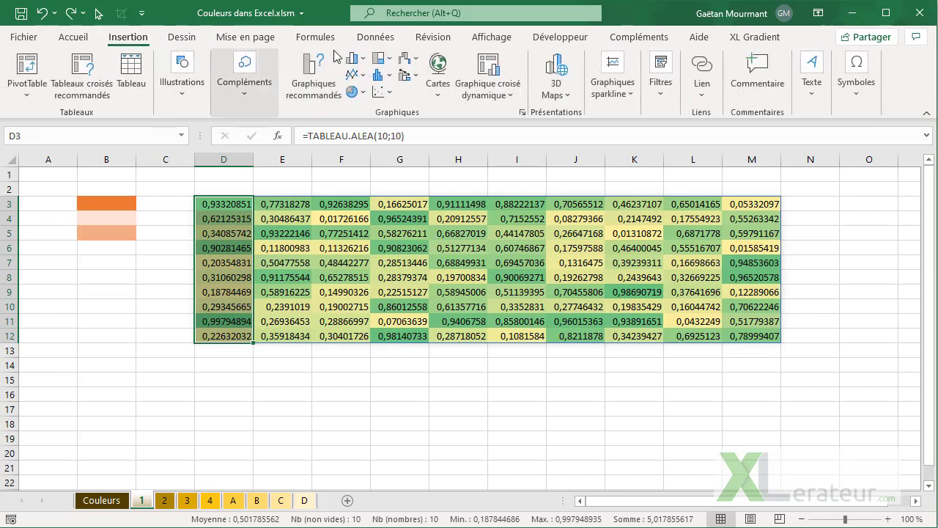
# Insert a 3D stacked column chart based on the random numbers in D3:G12
pyautogui.click(260, 359)
pyautogui.moveTo(219, 207); pyautogui.dragTo(398, 335)
pyautogui.click(354, 58)
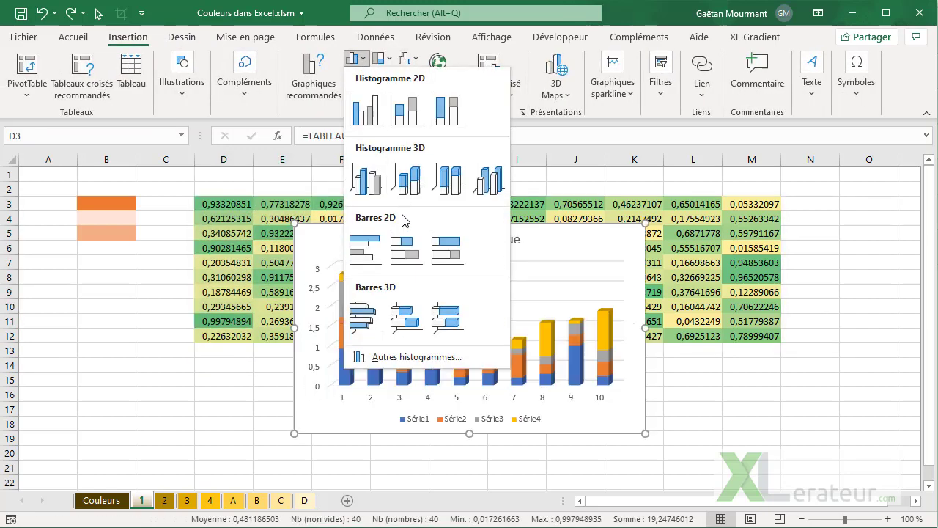
pyautogui.click(406, 180)
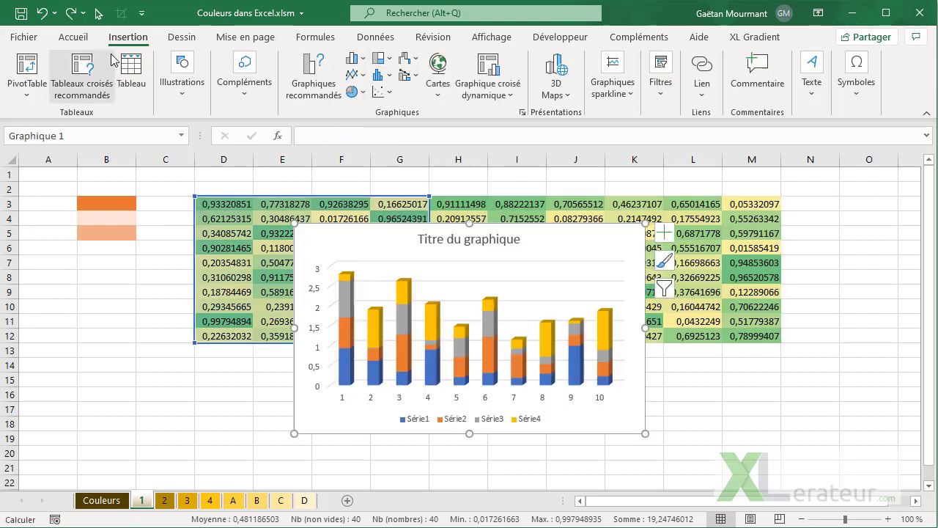
# Preview the theme colour sets on the stacked column chart without applying one, and deselect the chart
pyautogui.click(248, 39)
pyautogui.click(71, 58)
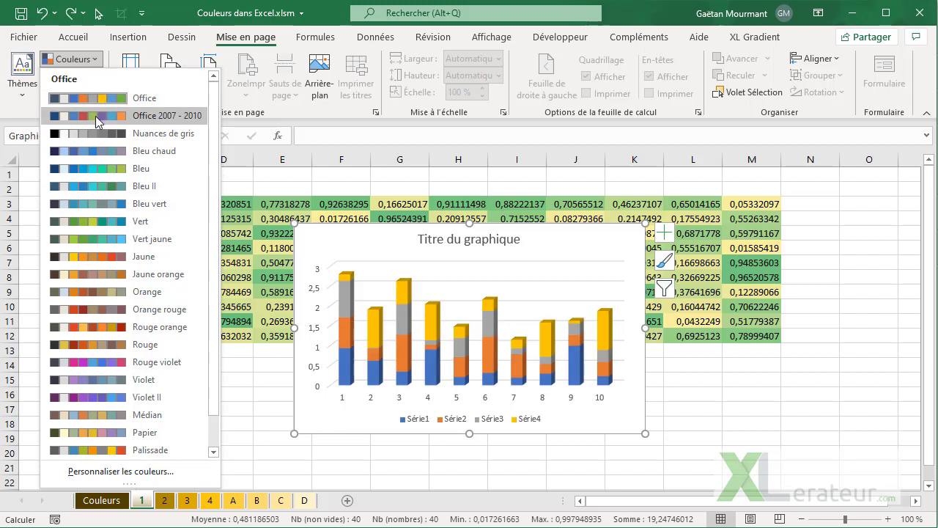
pyautogui.press('Escape')
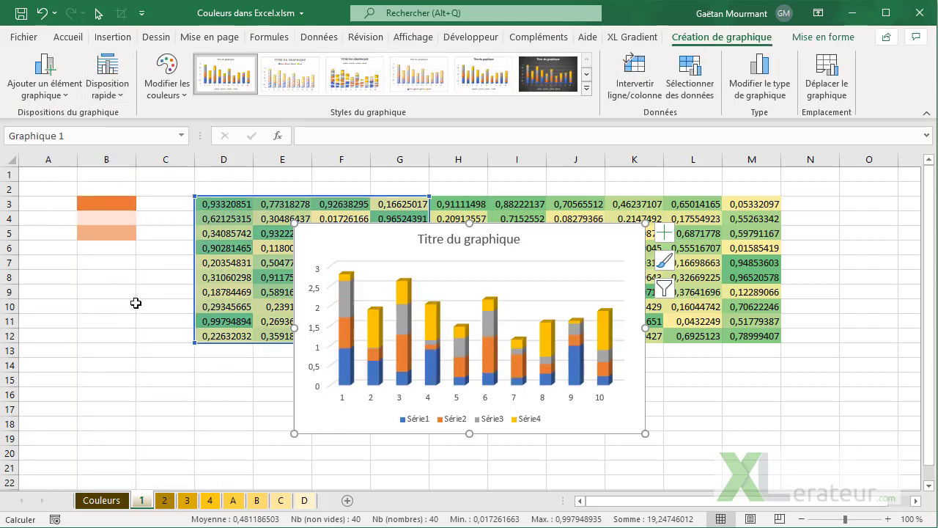
pyautogui.click(111, 284)
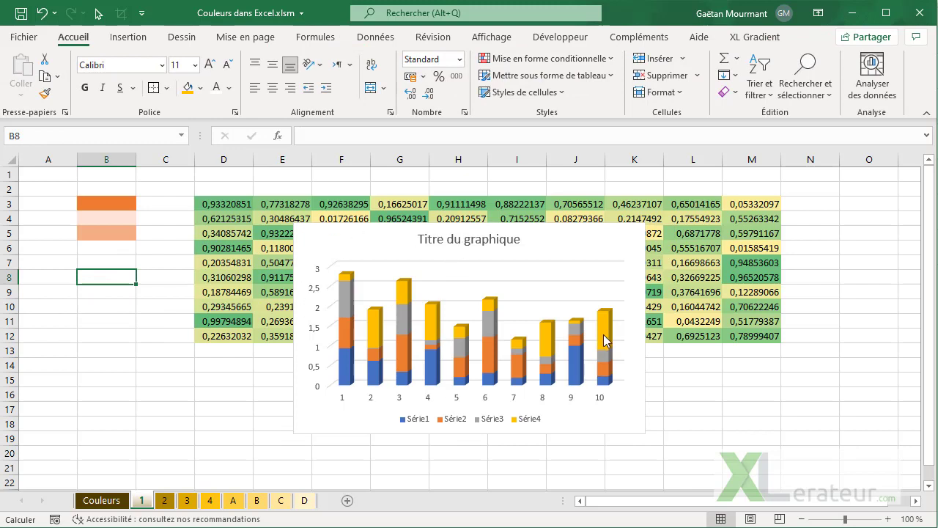
# On the Couleurs sheet, use XL Gradient to colour the sheet tabs with a gradient of the light blue theme colour
pyautogui.moveTo(606, 367)
pyautogui.click(115, 501)
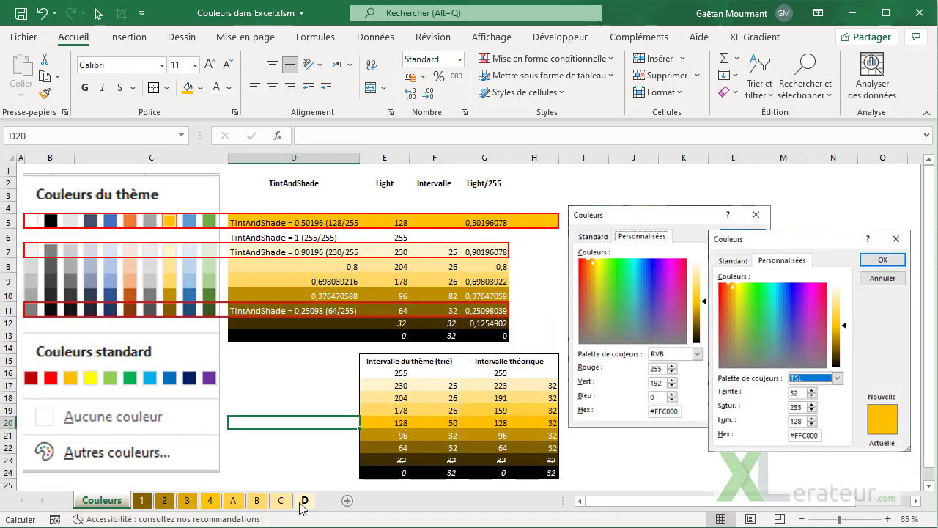
pyautogui.click(751, 41)
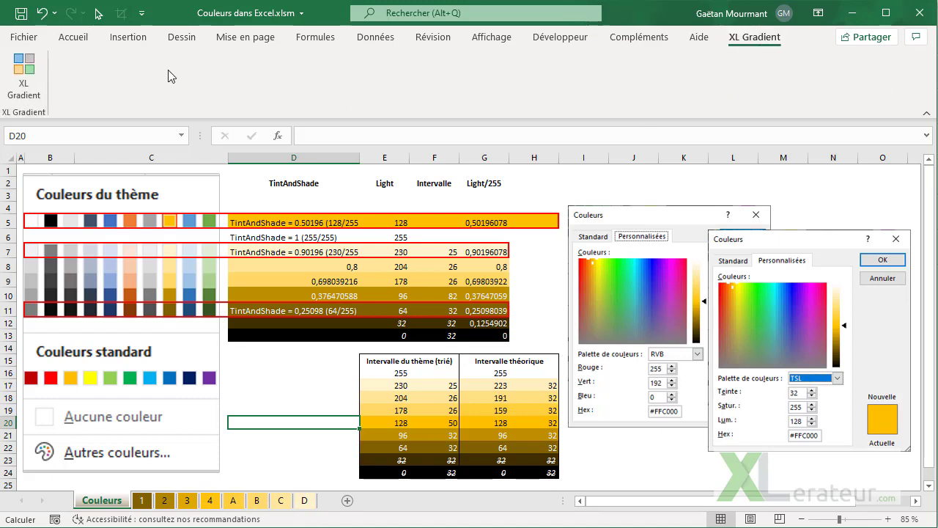
pyautogui.click(24, 73)
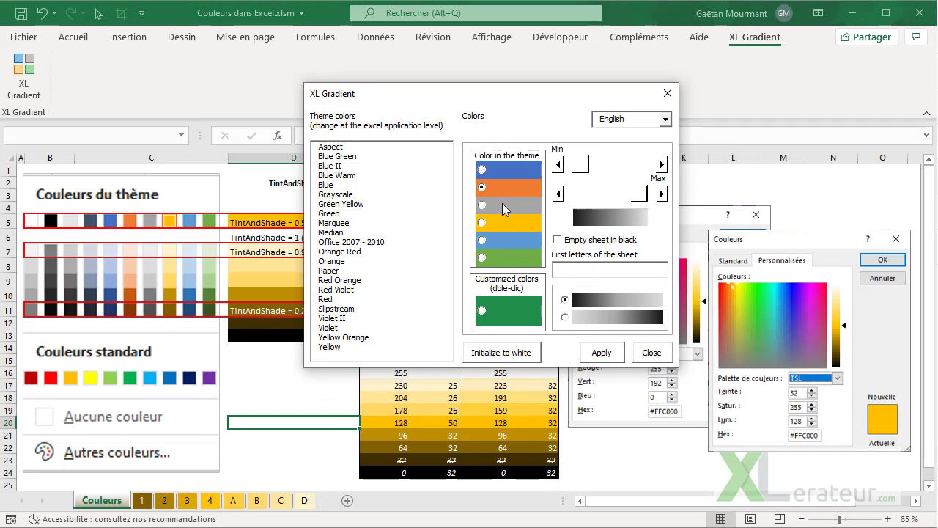
pyautogui.click(498, 242)
pyautogui.click(601, 353)
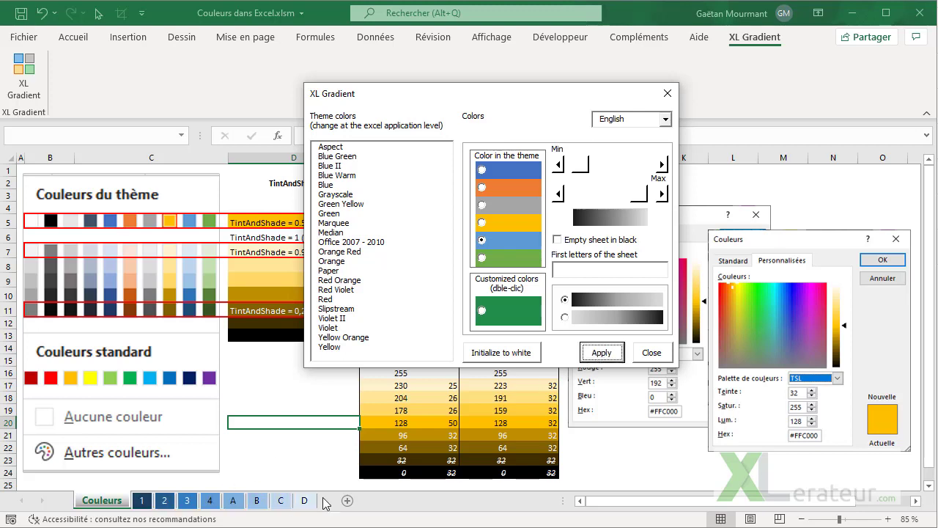
# Set the XL Gradient dialog language to Français
pyautogui.click(665, 118)
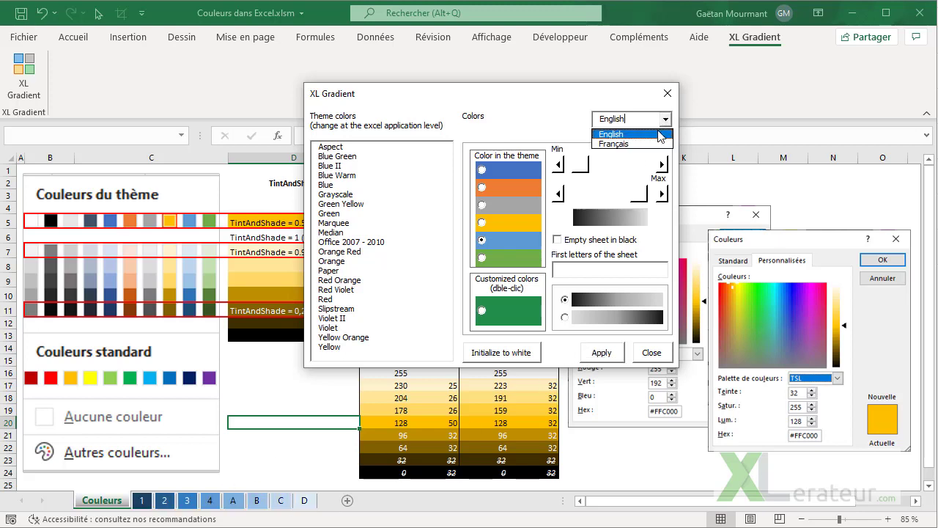
pyautogui.click(636, 153)
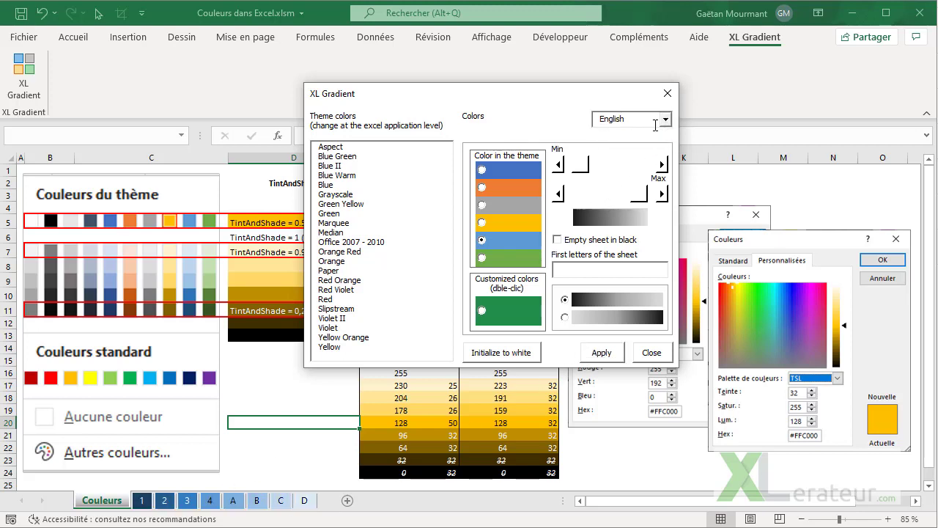
pyautogui.click(670, 122)
pyautogui.click(642, 144)
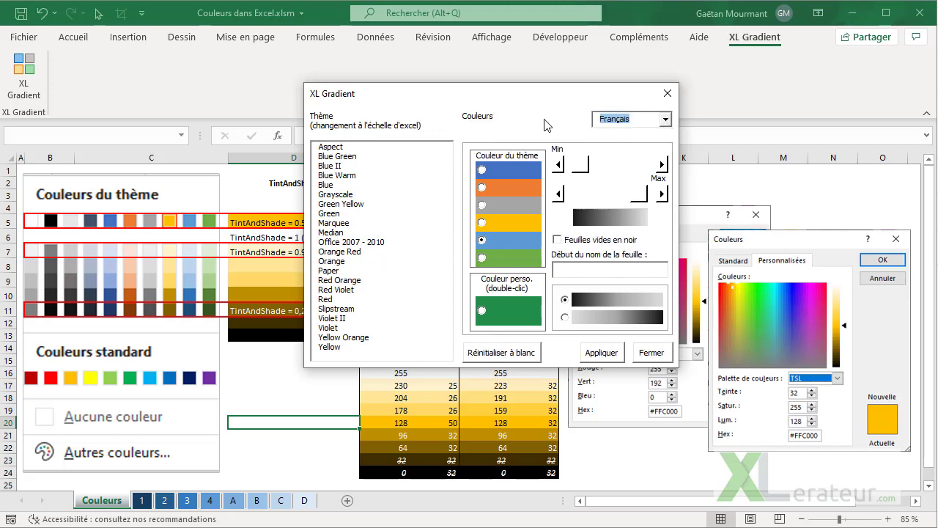
# Define a teal custom colour in XL Gradient, apply its gradient to the sheet tabs and close the dialog
pyautogui.click(486, 314)
pyautogui.doubleClick(513, 309)
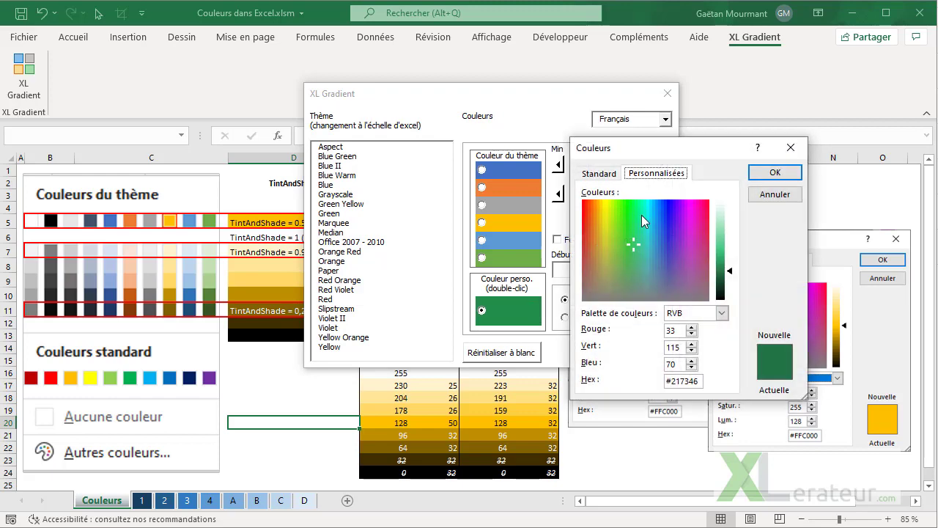
pyautogui.click(774, 172)
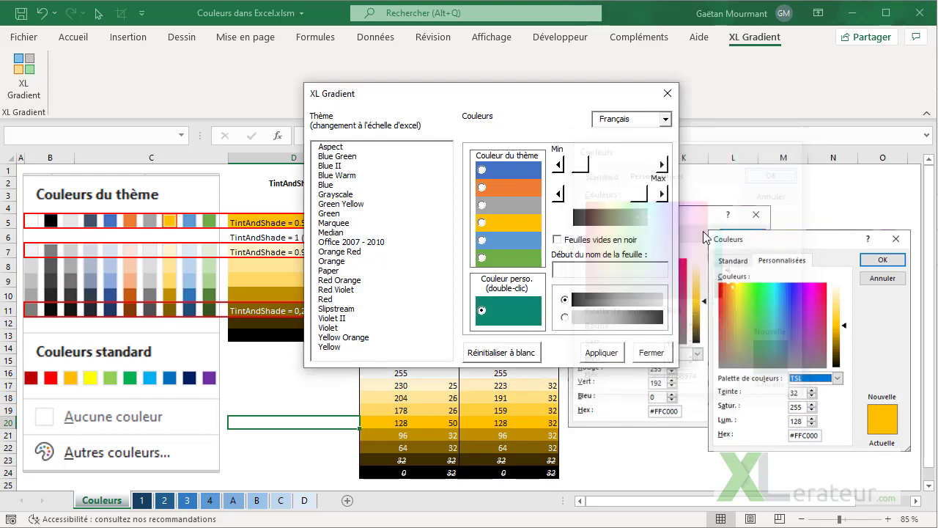
pyautogui.click(601, 353)
pyautogui.click(651, 353)
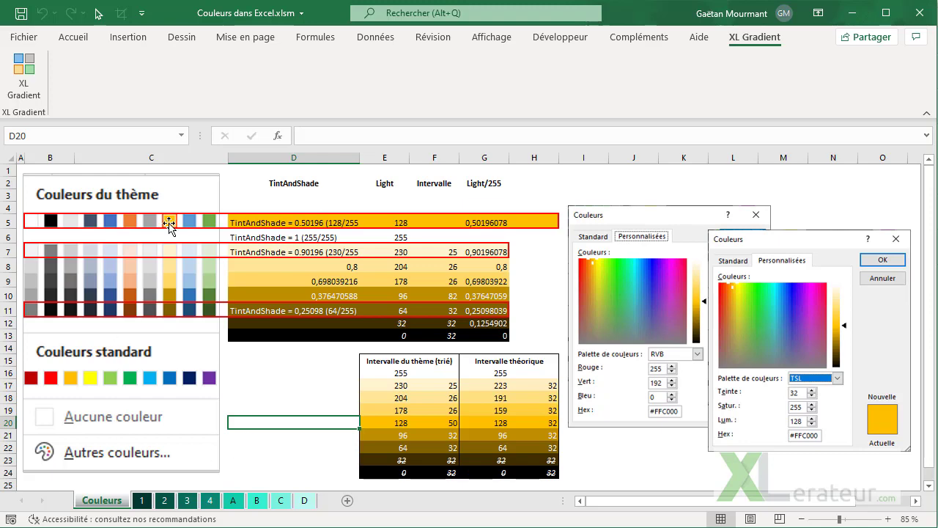
# Preview theme colour sets such as Jaune on the Couleurs sheet and its custom-coloured tabs without applying one
pyautogui.click(73, 37)
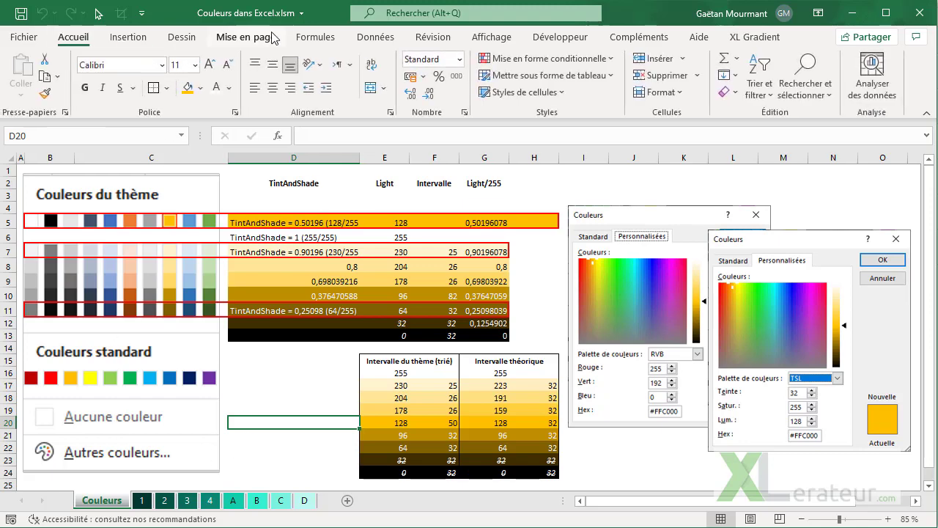
pyautogui.click(246, 37)
pyautogui.click(69, 59)
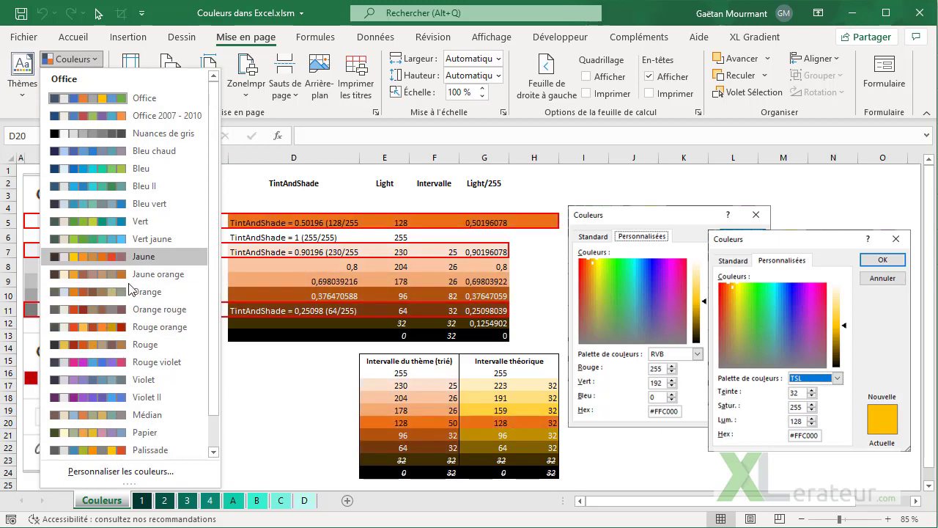
pyautogui.click(324, 421)
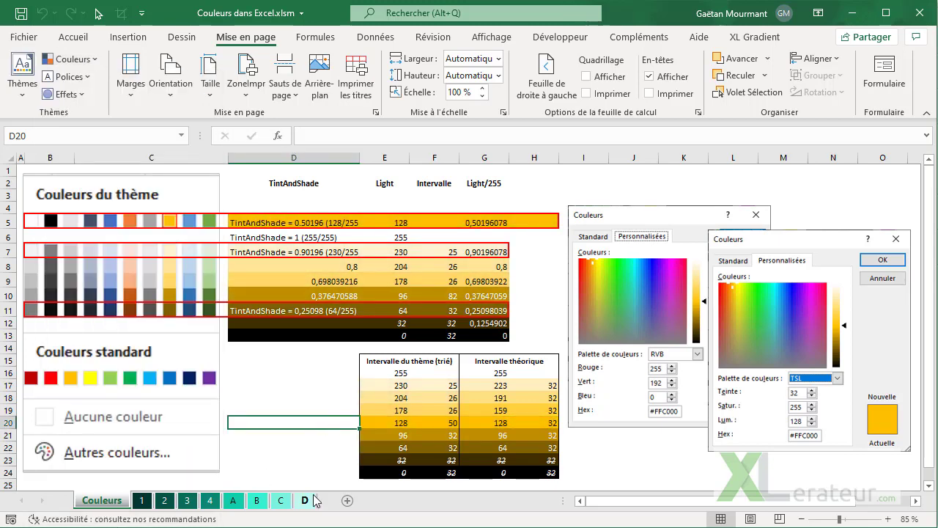
# Recolour the sheet tabs with an XL Gradient based on the orange theme colour
pyautogui.click(754, 37)
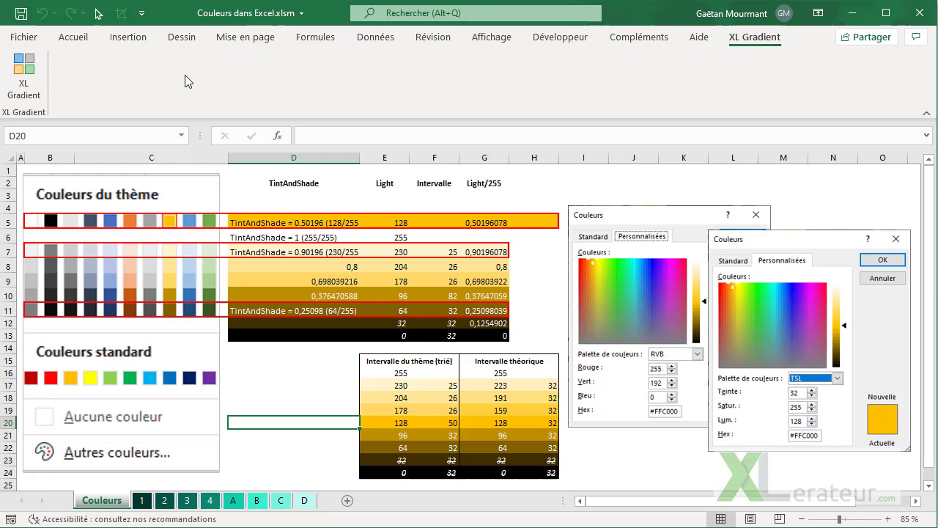
pyautogui.click(35, 68)
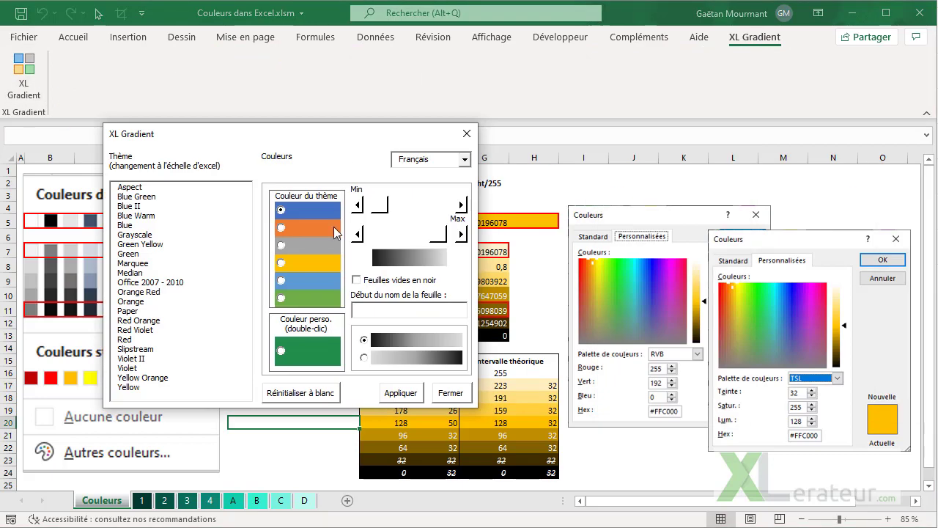
pyautogui.click(401, 392)
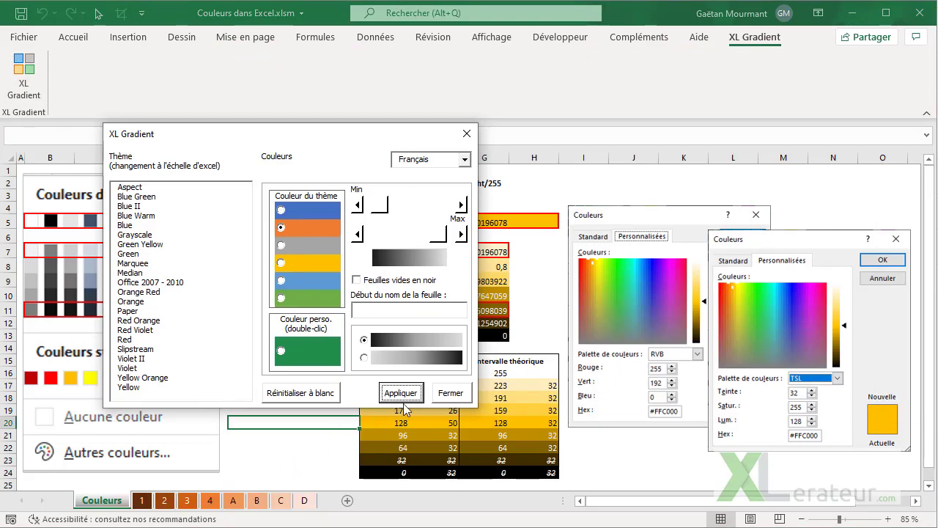
pyautogui.click(449, 392)
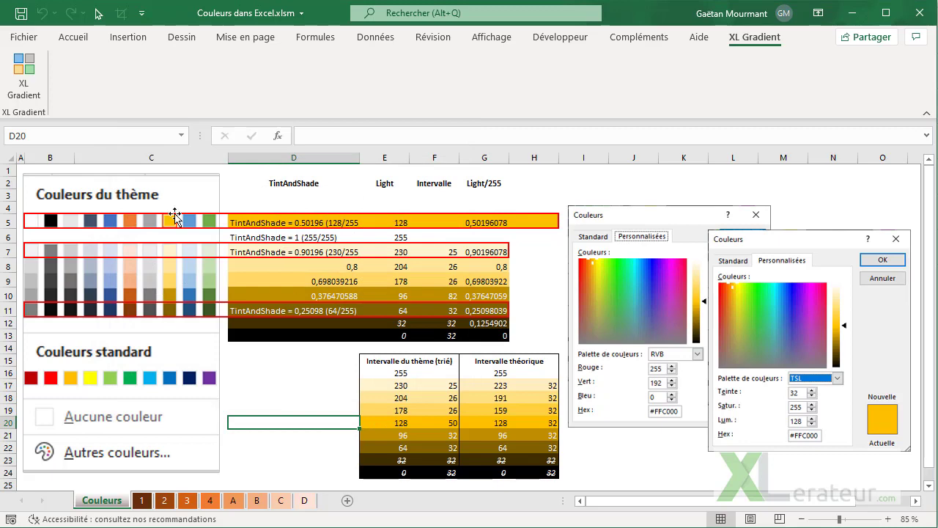
# Try the Bleu theme colours on the workbook with its orange theme tabs, and return to the Office colours
pyautogui.click(222, 38)
pyautogui.click(71, 59)
pyautogui.click(102, 119)
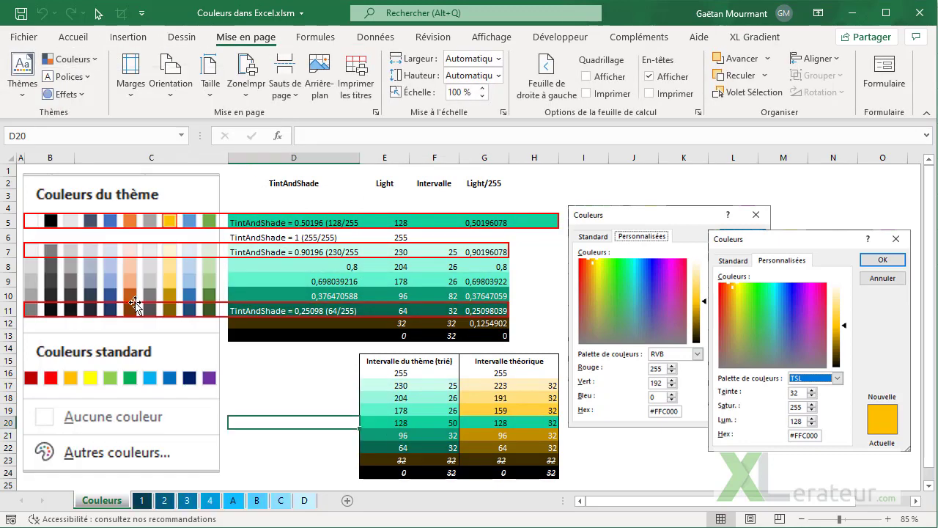
pyautogui.click(94, 60)
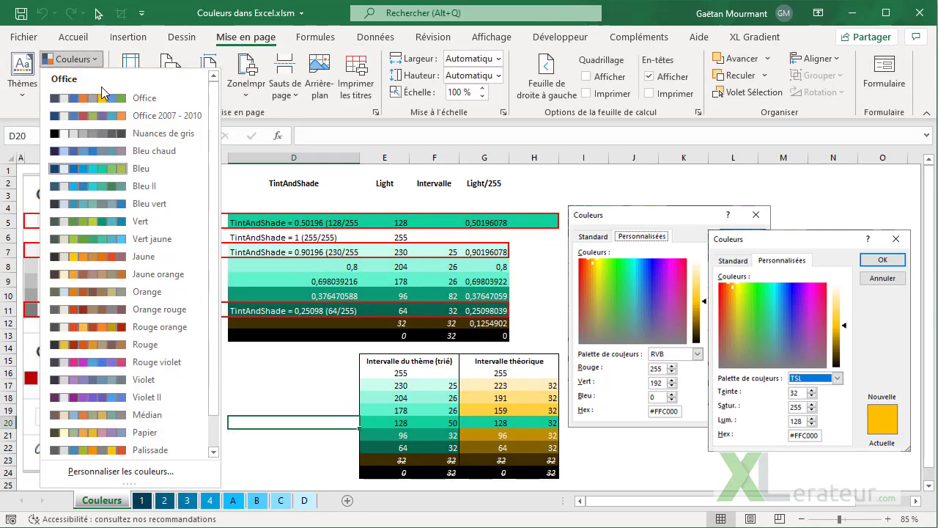
pyautogui.click(103, 97)
pyautogui.click(269, 355)
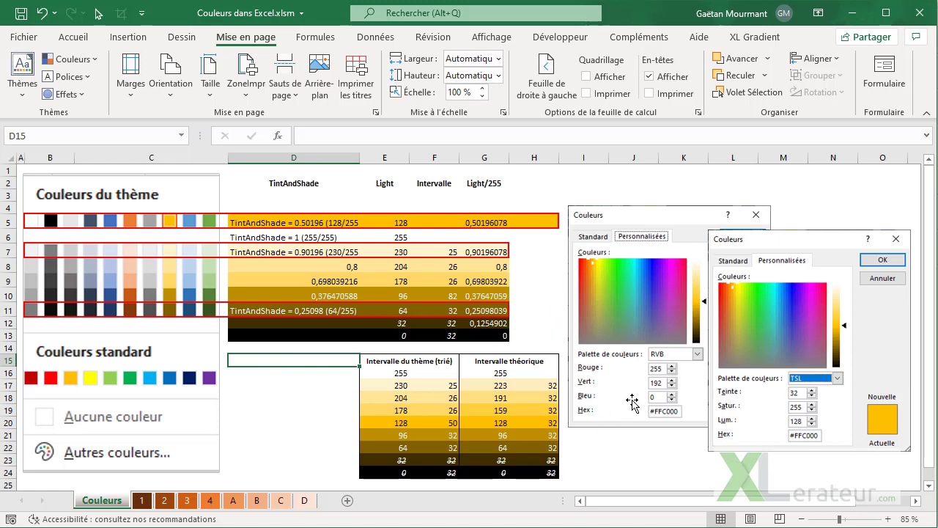
# Open the custom fill colour settings for cell D5 and switch the colour model to TSL
pyautogui.click(283, 220)
pyautogui.press('Down')
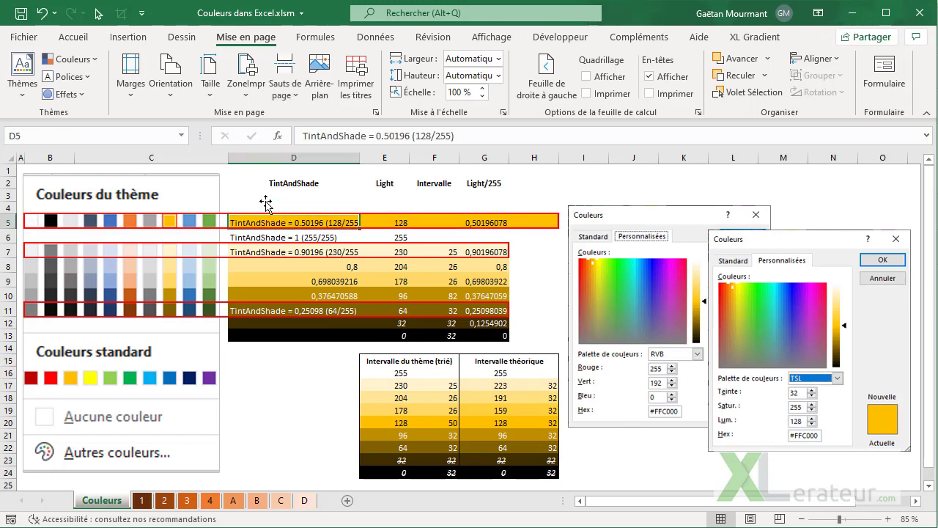
pyautogui.click(73, 38)
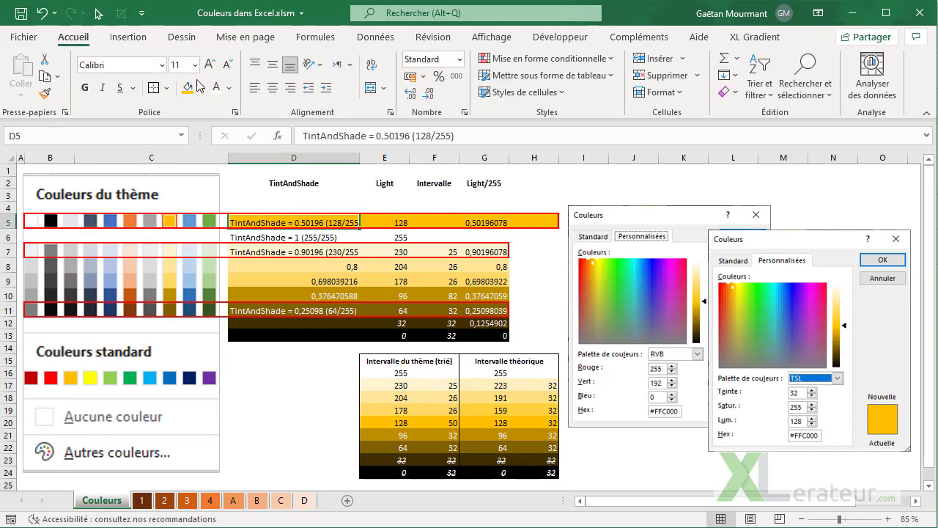
pyautogui.click(200, 87)
pyautogui.click(259, 316)
pyautogui.moveTo(717, 161); pyautogui.dragTo(436, 201)
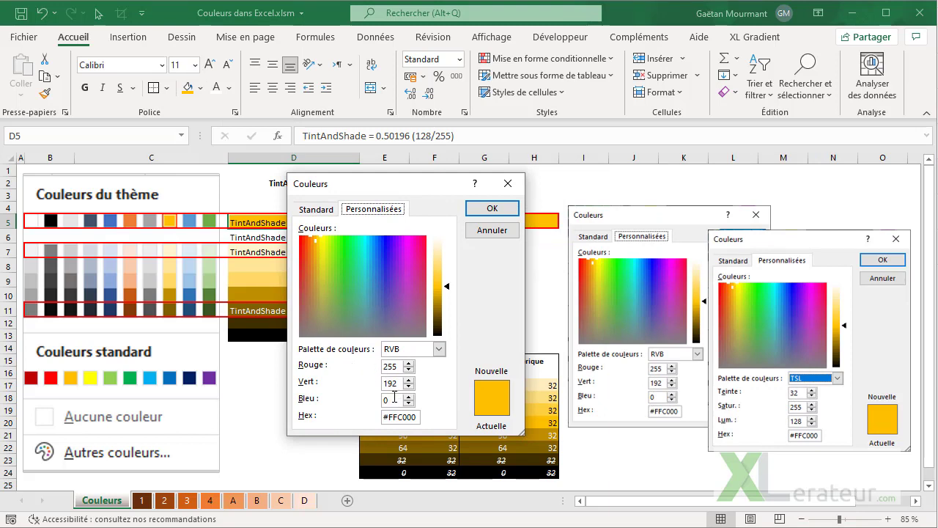
pyautogui.click(438, 348)
pyautogui.click(410, 371)
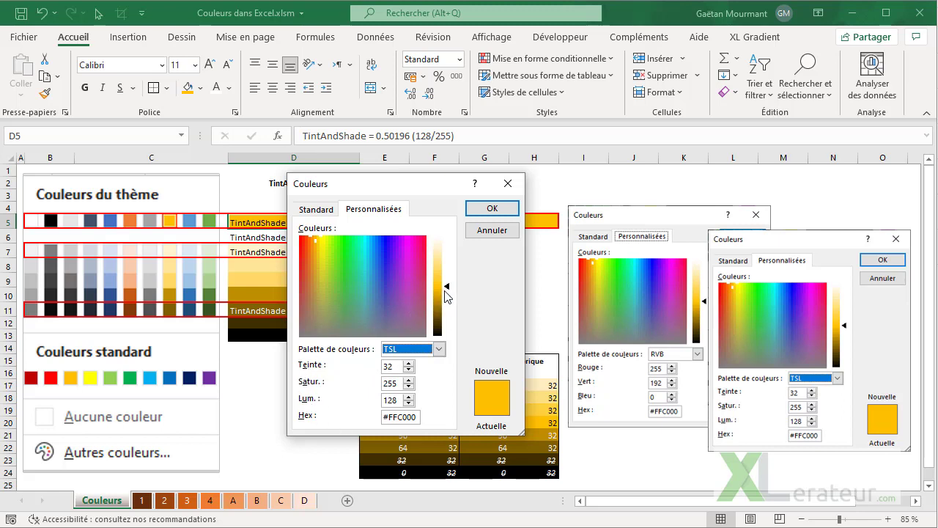
# Adjust the luminosity of cell D5's fill colour to about 136 and accept the colour
pyautogui.moveTo(450, 293)
pyautogui.mouseDown()
pyautogui.moveTo(446, 253)
pyautogui.moveTo(439, 350)
pyautogui.moveTo(448, 239)
pyautogui.moveTo(459, 374)
pyautogui.moveTo(450, 286)
pyautogui.mouseUp()
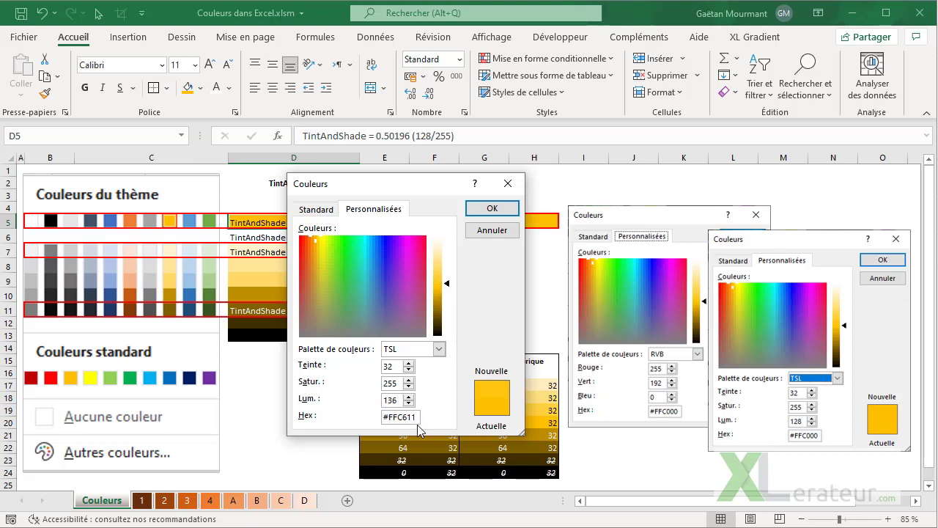
pyautogui.click(406, 403)
pyautogui.click(492, 209)
pyautogui.click(339, 411)
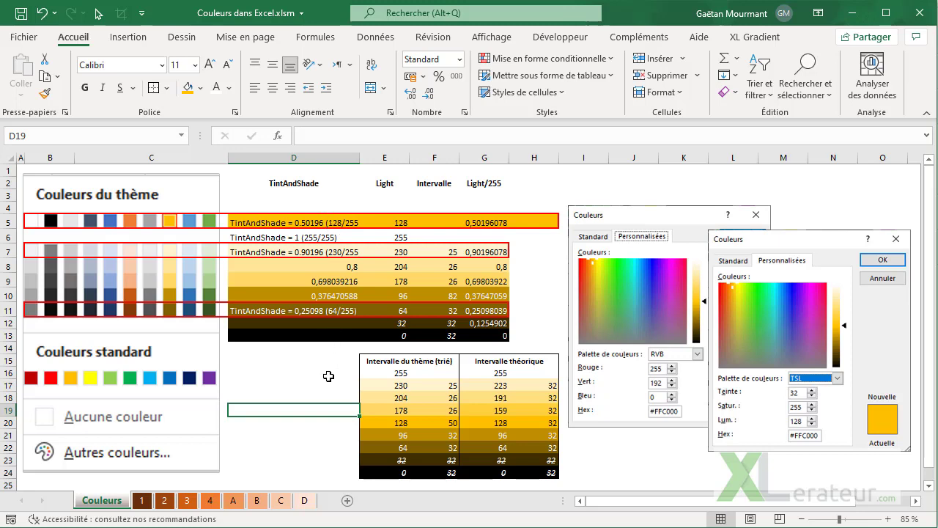
# Examine the interval formulas between successive luminosities in the sorted theme table, cells F17 to F24
pyautogui.click(290, 371)
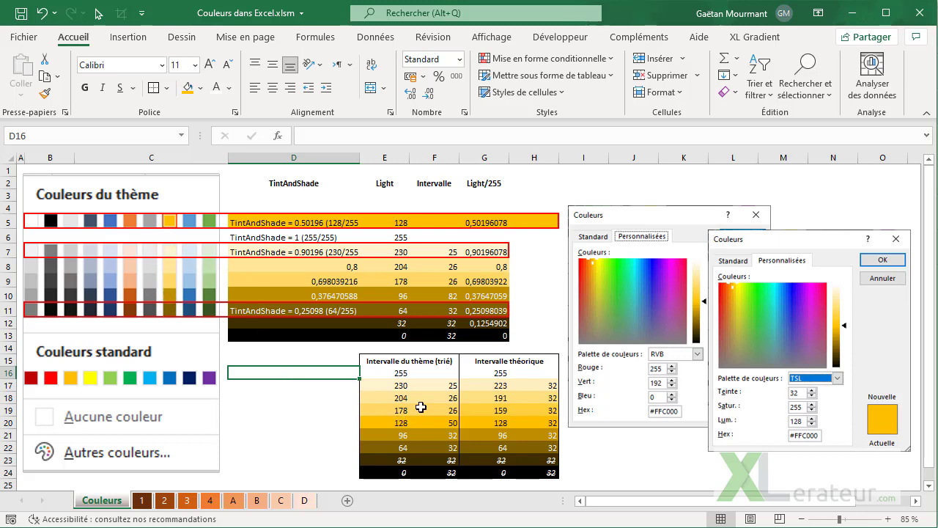
pyautogui.click(434, 386)
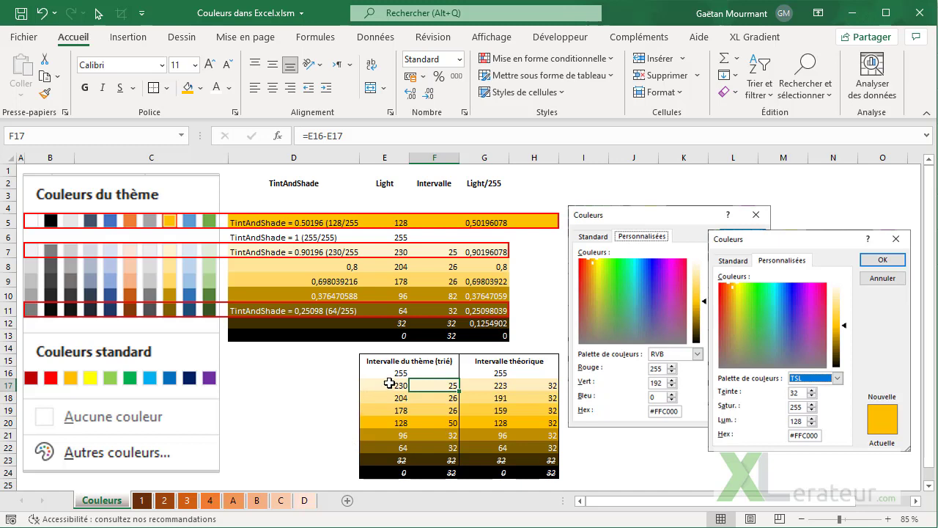
pyautogui.click(425, 399)
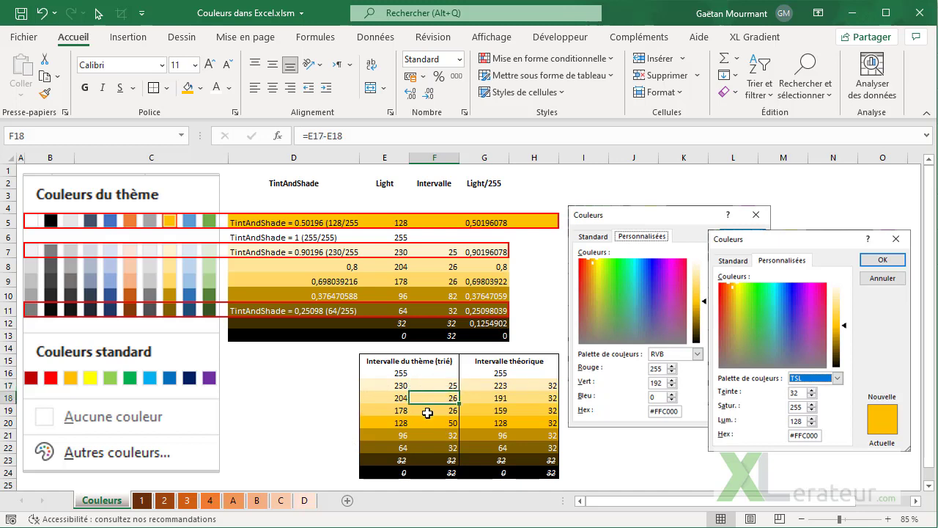
pyautogui.click(428, 412)
pyautogui.click(431, 423)
pyautogui.click(430, 435)
pyautogui.click(430, 447)
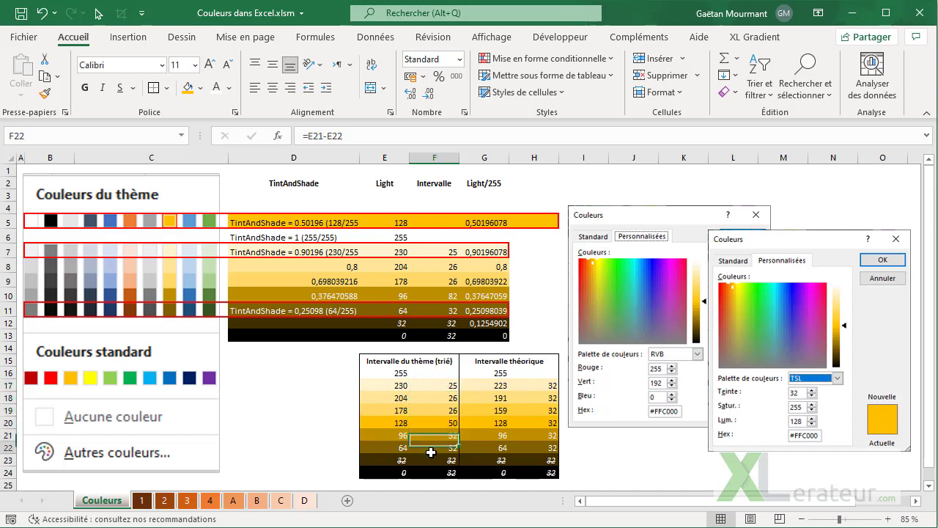
pyautogui.click(430, 459)
pyautogui.click(430, 473)
# Highlight the struck-through darkest tints in E23:H24, and row 23 on its own, across both interval tables
pyautogui.moveTo(398, 460); pyautogui.dragTo(535, 469)
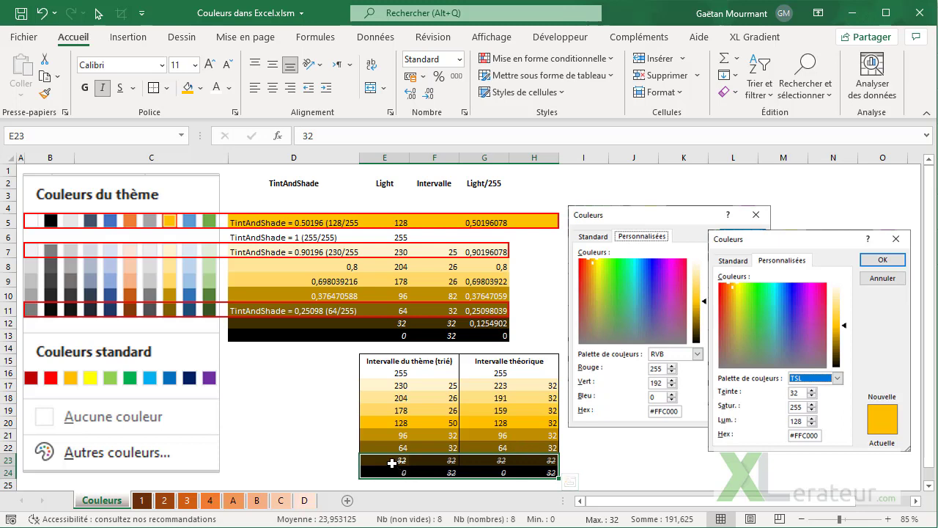
pyautogui.moveTo(396, 462); pyautogui.dragTo(523, 457)
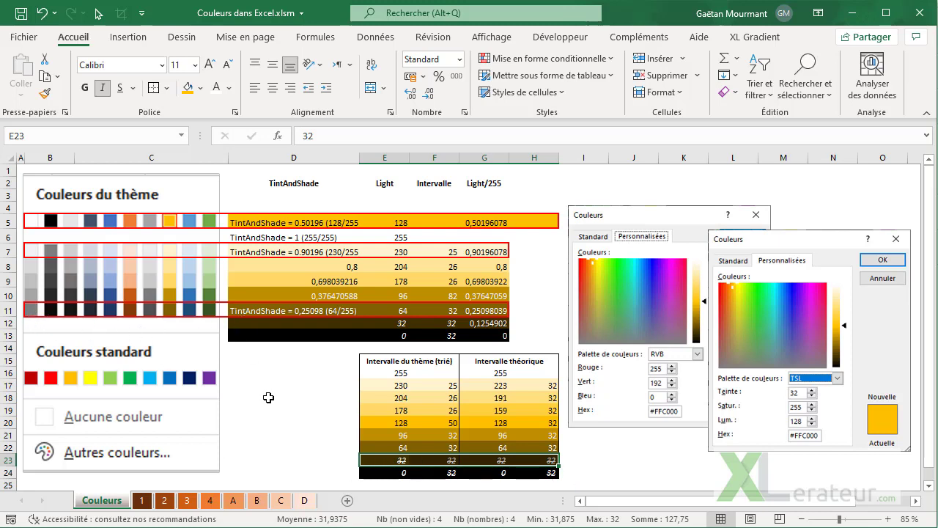
pyautogui.click(326, 414)
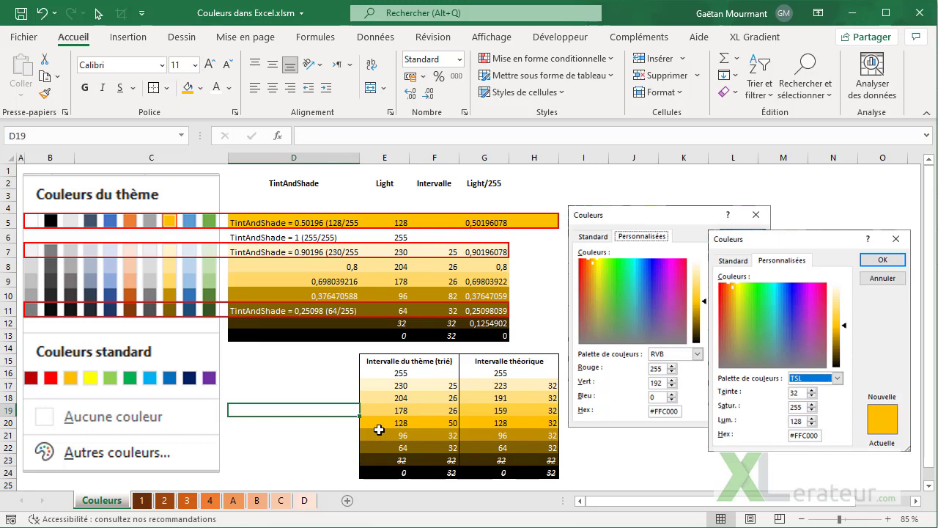
# Compare the theoretical intervals in H17:H18 with the theme's light-tint intervals in F17:F19
pyautogui.moveTo(538, 385)
pyautogui.mouseDown()
pyautogui.moveTo(534, 429)
pyautogui.moveTo(528, 384)
pyautogui.moveTo(546, 397)
pyautogui.mouseUp()
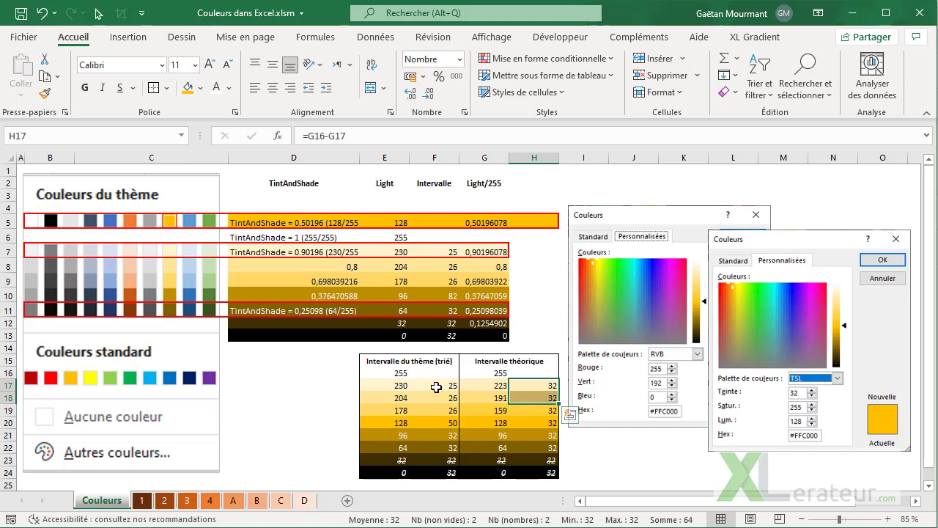
pyautogui.moveTo(436, 387); pyautogui.dragTo(435, 413)
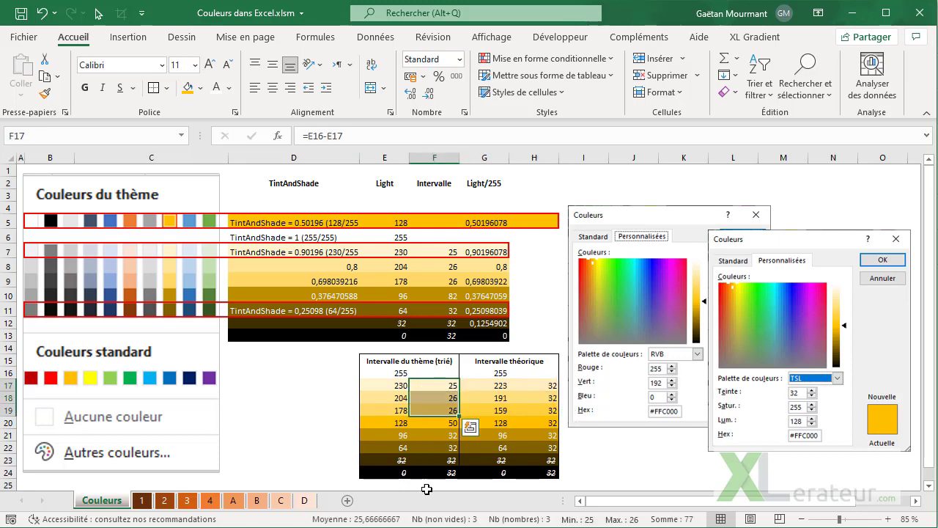
pyautogui.click(311, 401)
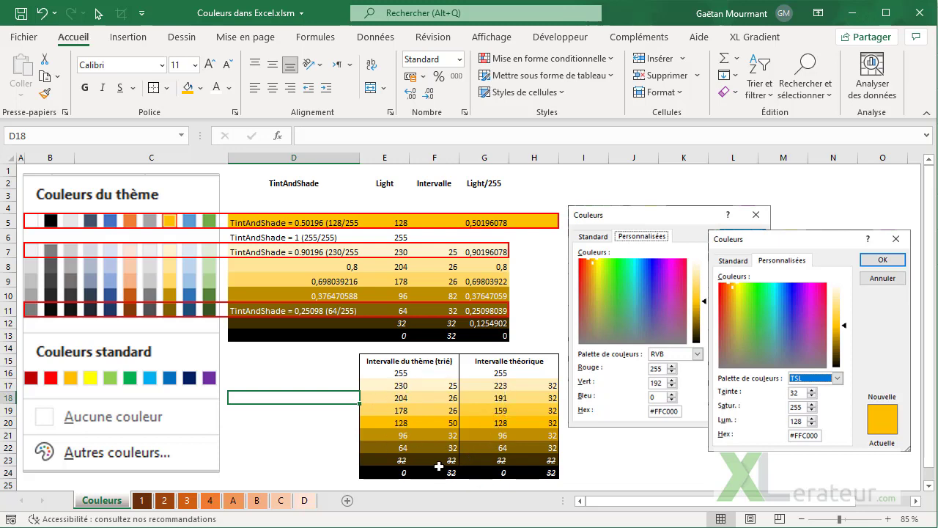
pyautogui.click(311, 374)
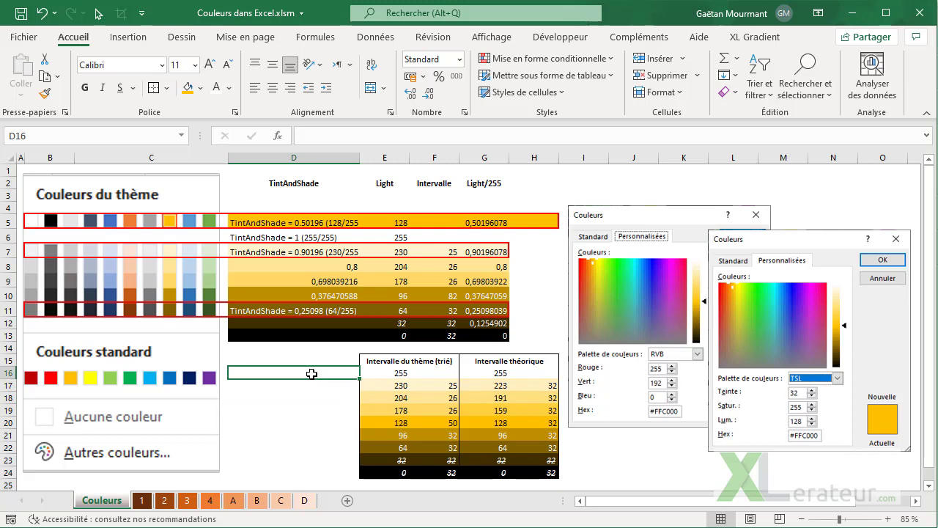